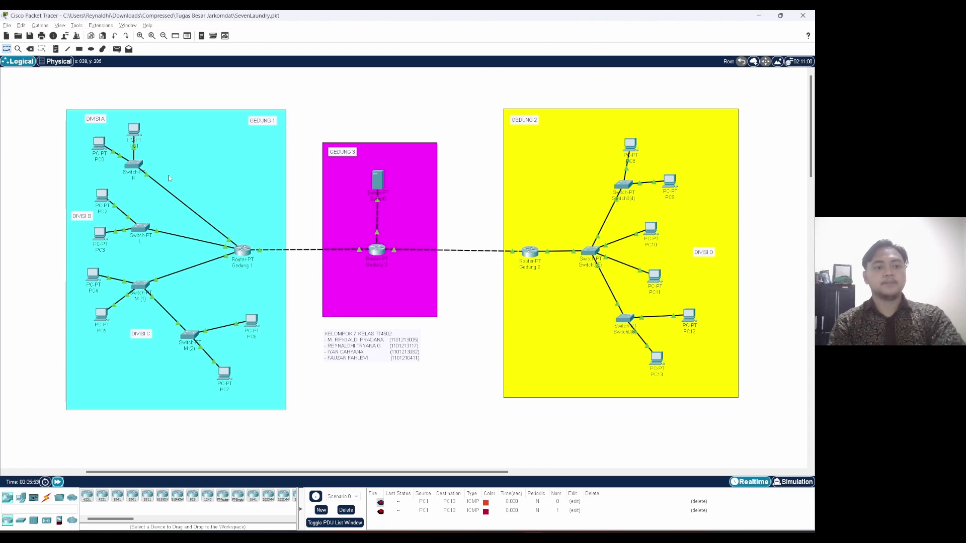
# - Open the command prompt of PC1 in Divisi A, moving its window clear of the Gedung 1 devices
pyautogui.click(138, 133)
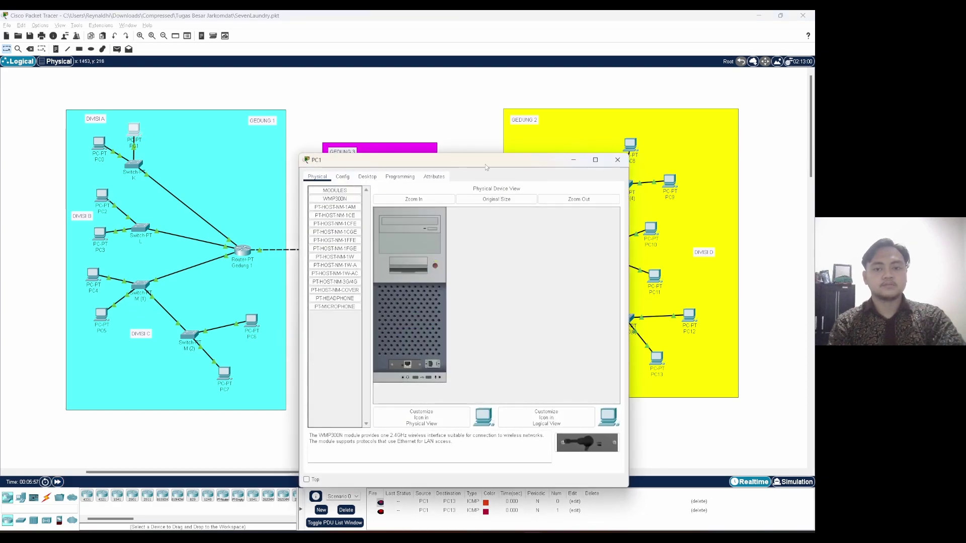
pyautogui.moveTo(478, 166); pyautogui.dragTo(346, 123)
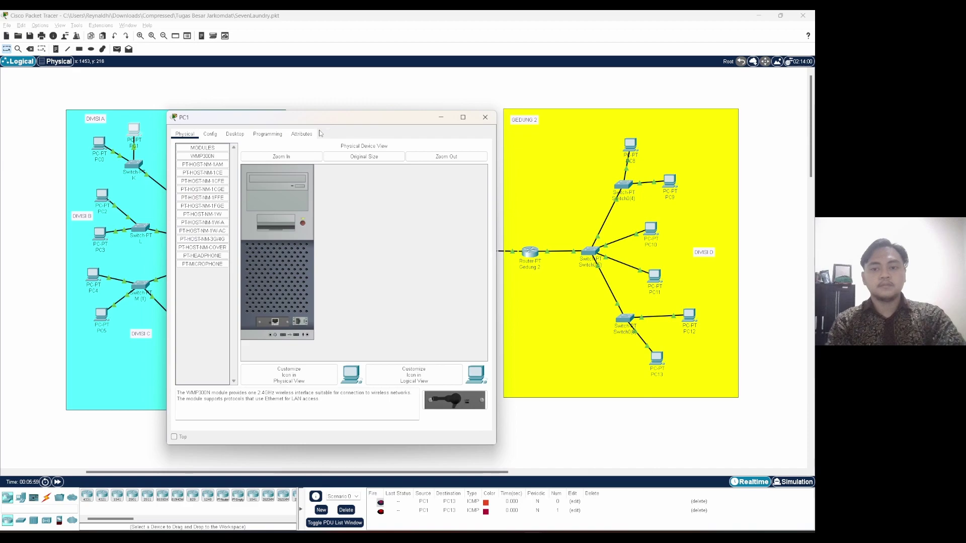
pyautogui.click(235, 134)
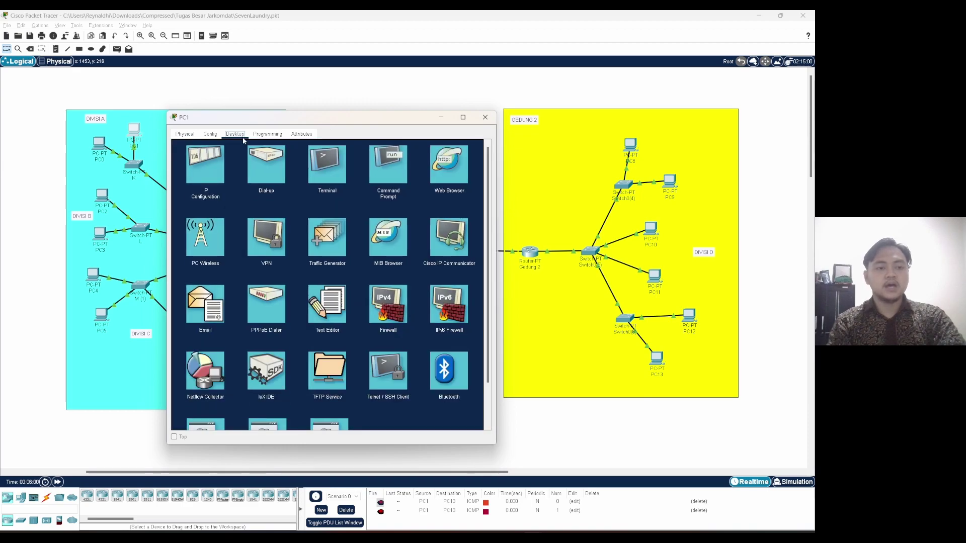
pyautogui.moveTo(294, 120); pyautogui.dragTo(484, 117)
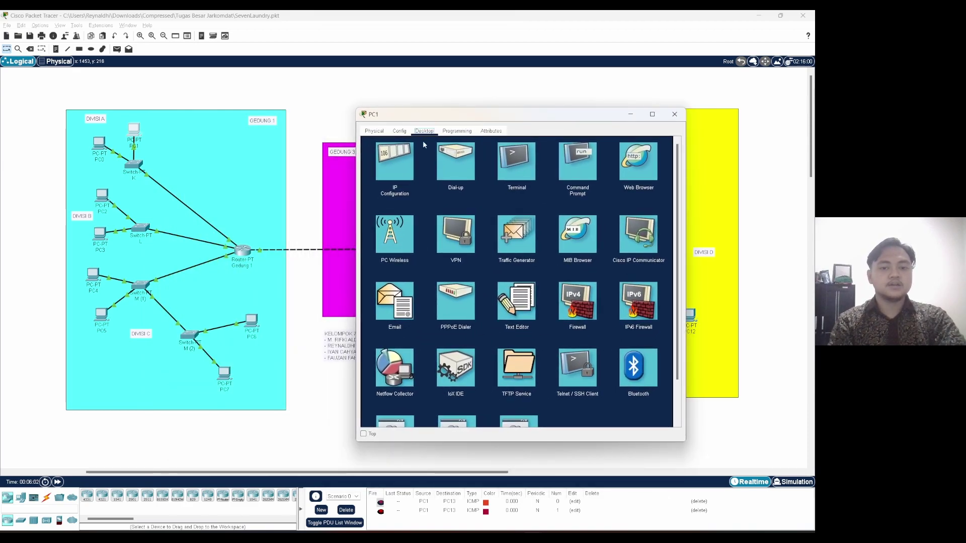
pyautogui.click(578, 160)
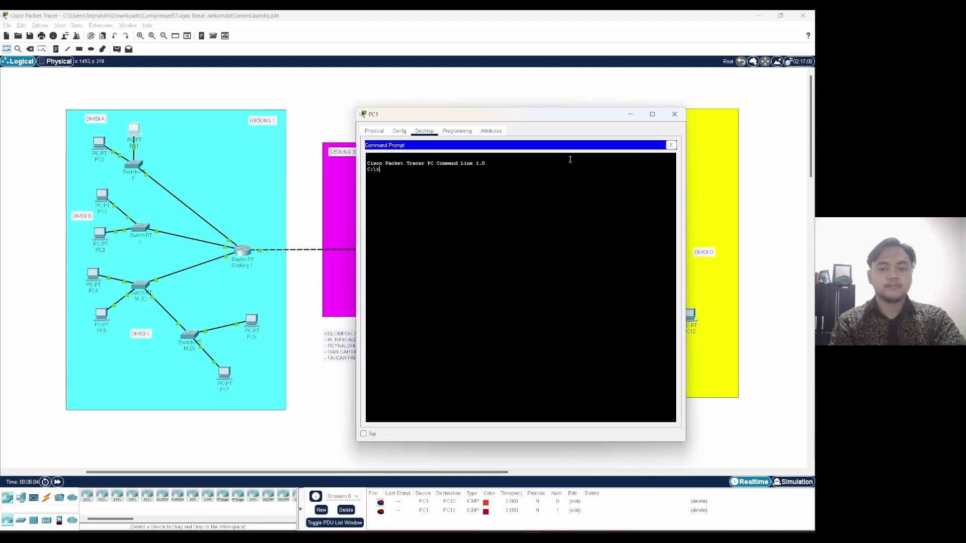
# - Look up PC2's IPv4 address in its IP configuration and return to PC1's command prompt
pyautogui.click(102, 195)
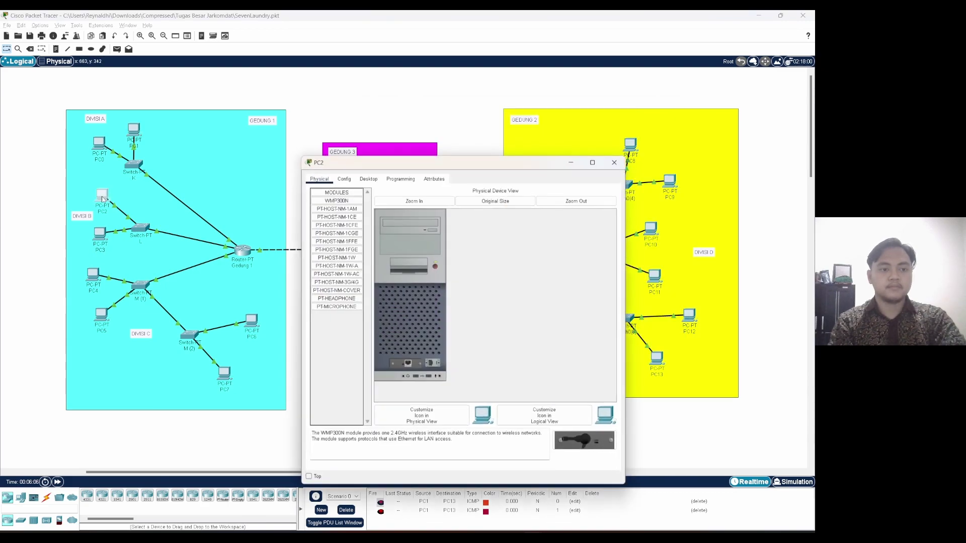
pyautogui.click(367, 176)
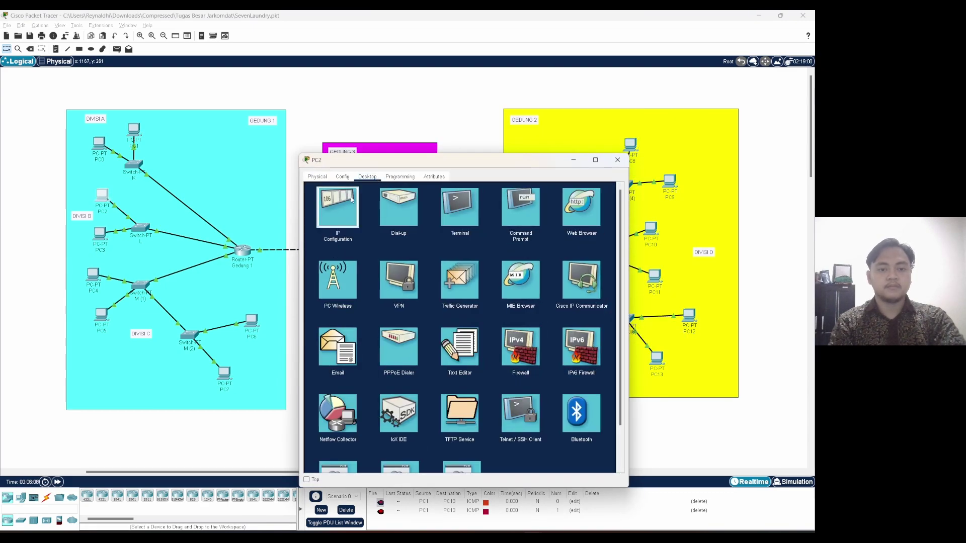
pyautogui.click(338, 205)
pyautogui.click(617, 160)
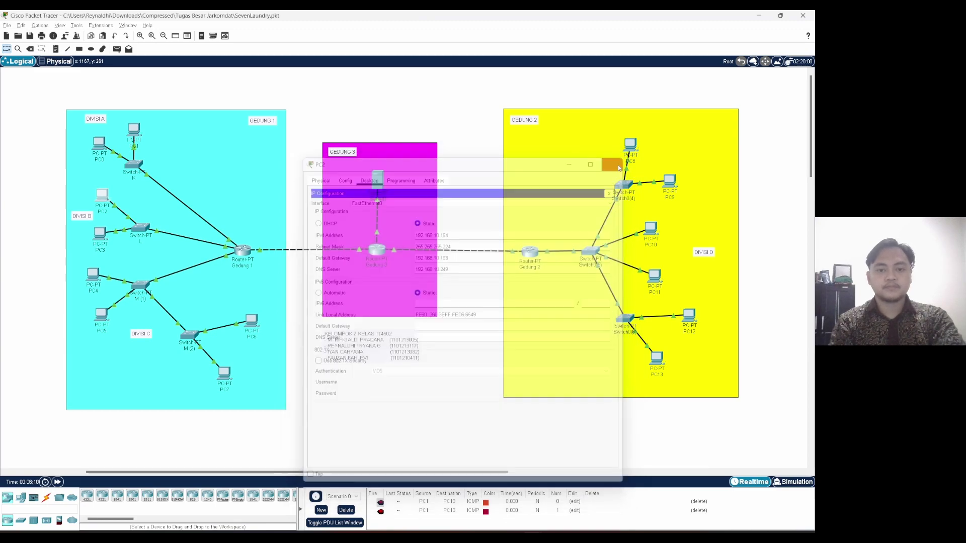
pyautogui.hotkey('alt', 'Tab')
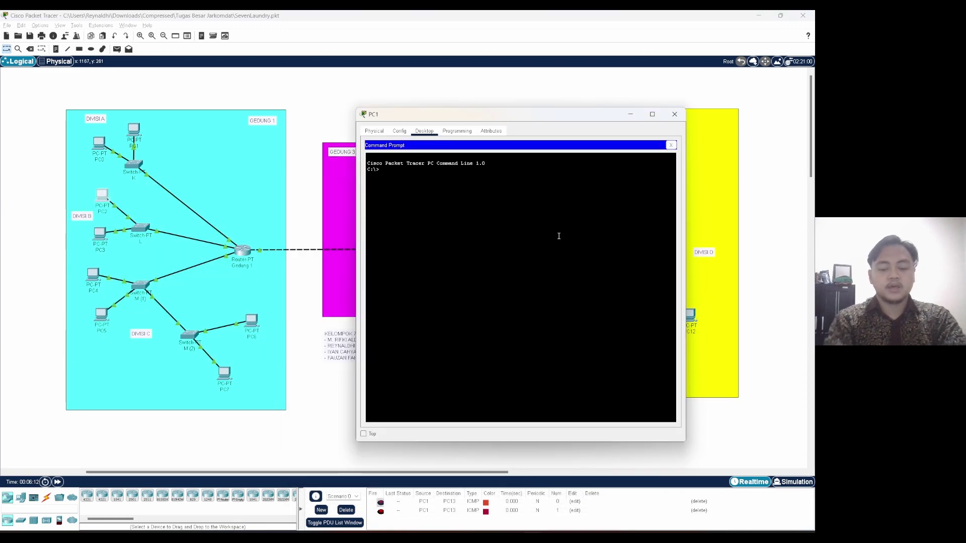
# - Ping PC2 at 192.168.10.194 from PC1, rechecking PC2's IP configuration for the last part of the address
pyautogui.write('ping')
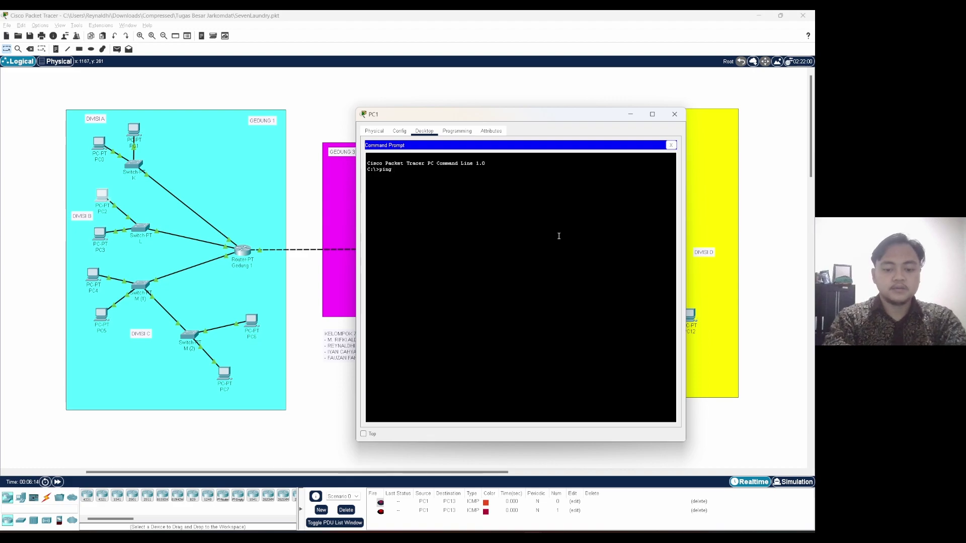
pyautogui.write(' 192.')
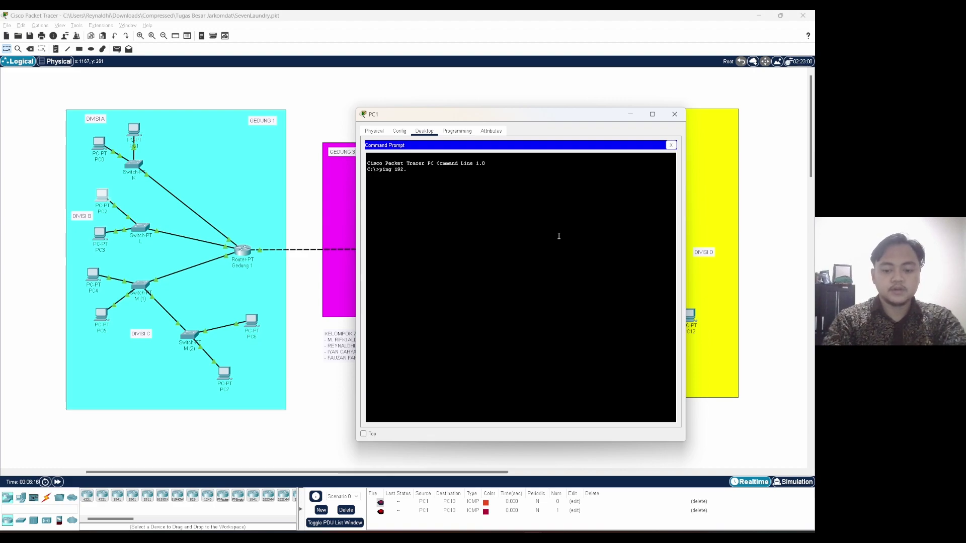
pyautogui.write('168.10.')
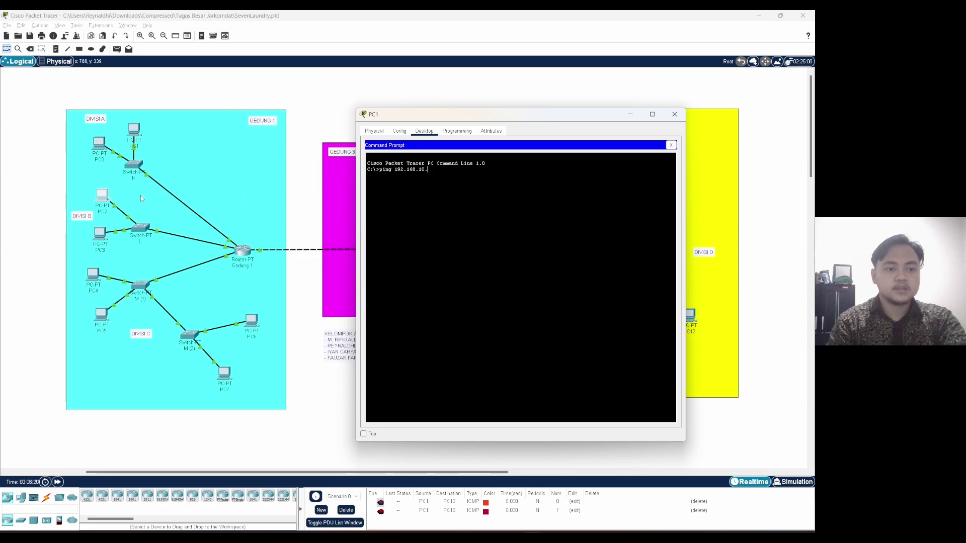
pyautogui.click(103, 197)
pyautogui.click(347, 205)
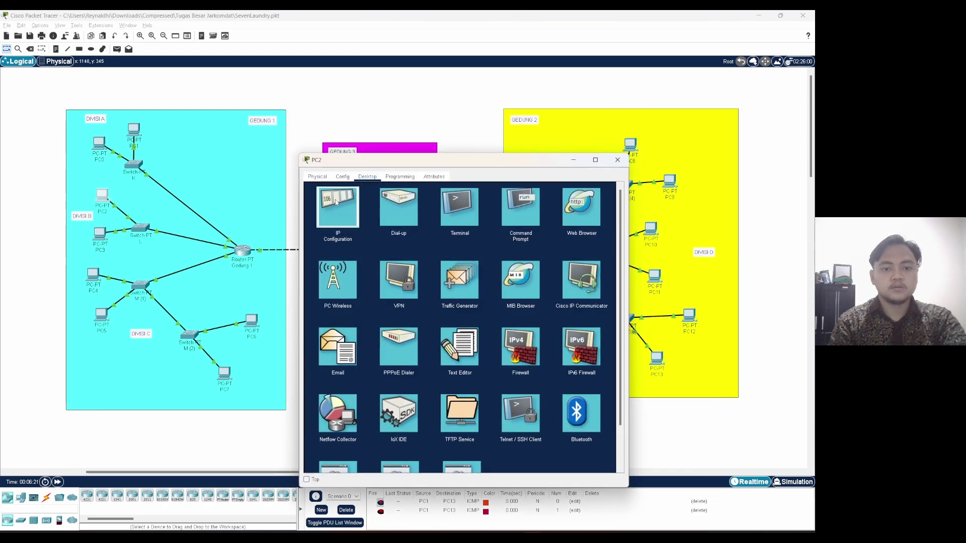
pyautogui.click(618, 161)
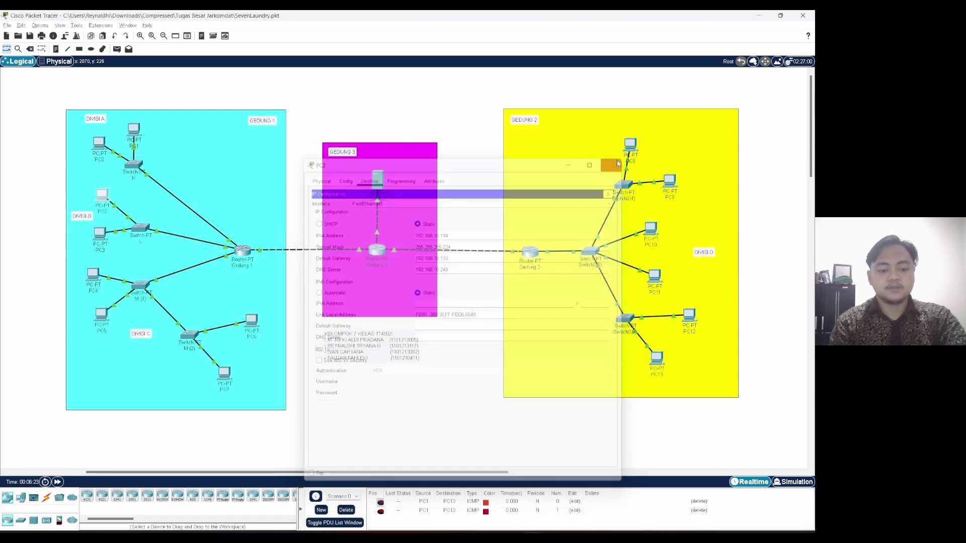
pyautogui.hotkey('alt', 'Tab')
pyautogui.write('1')
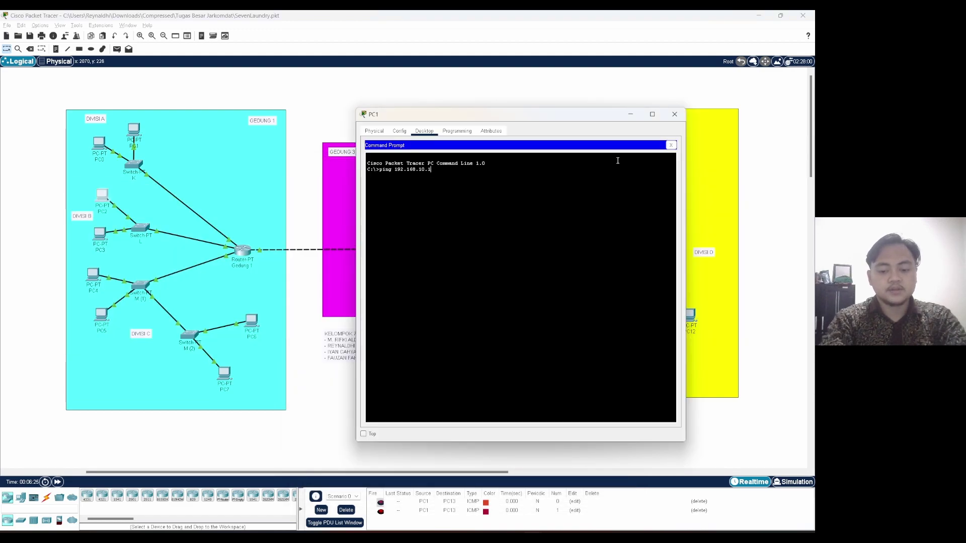
pyautogui.write('94')
pyautogui.press('Return')
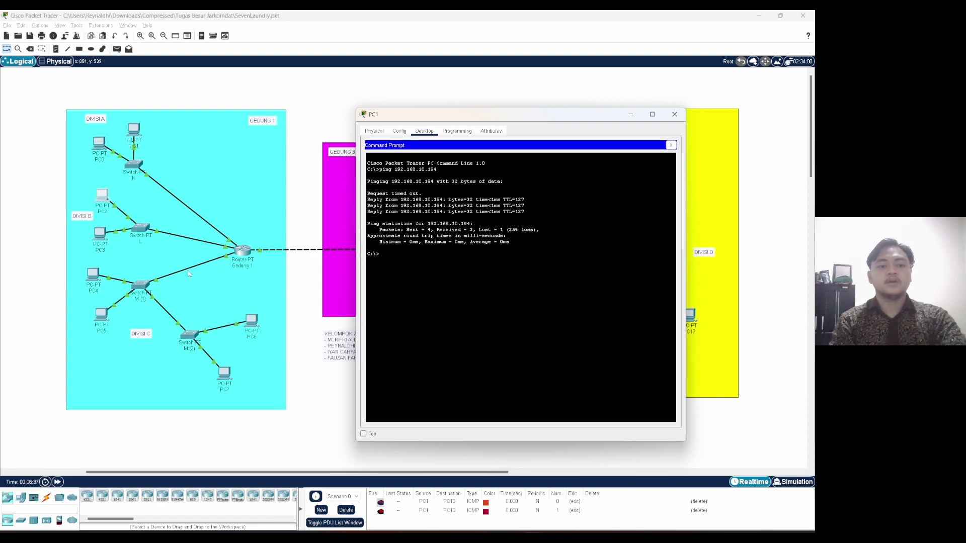
# - Look up the IP configuration of PC4 in Divisi C and close the PC4 and PC1 windows
pyautogui.click(94, 276)
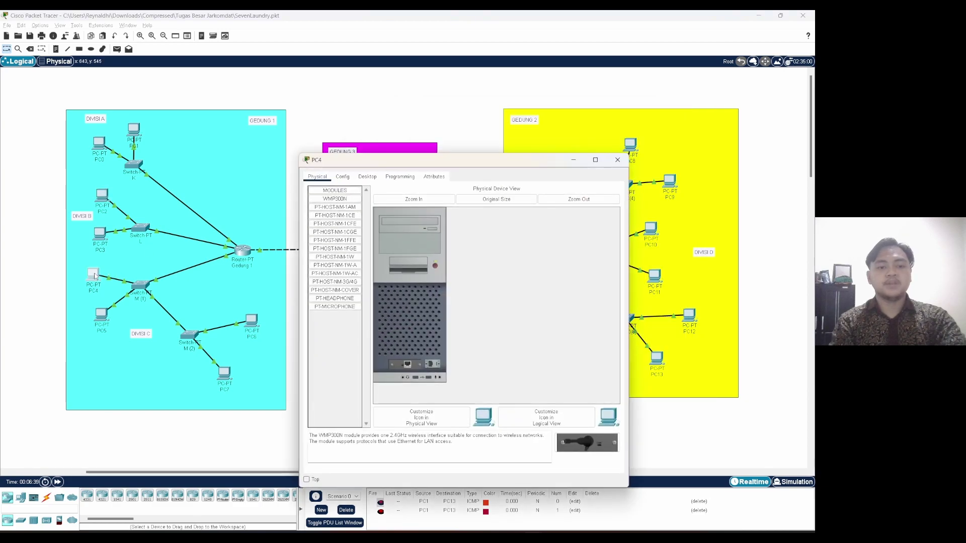
pyautogui.click(367, 176)
pyautogui.click(337, 201)
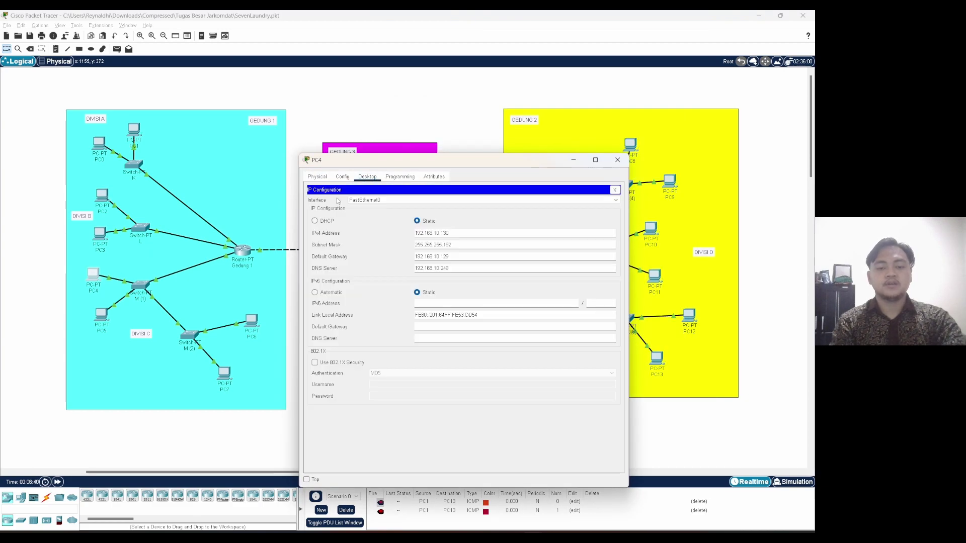
pyautogui.click(618, 160)
pyautogui.hotkey('alt', 'Tab')
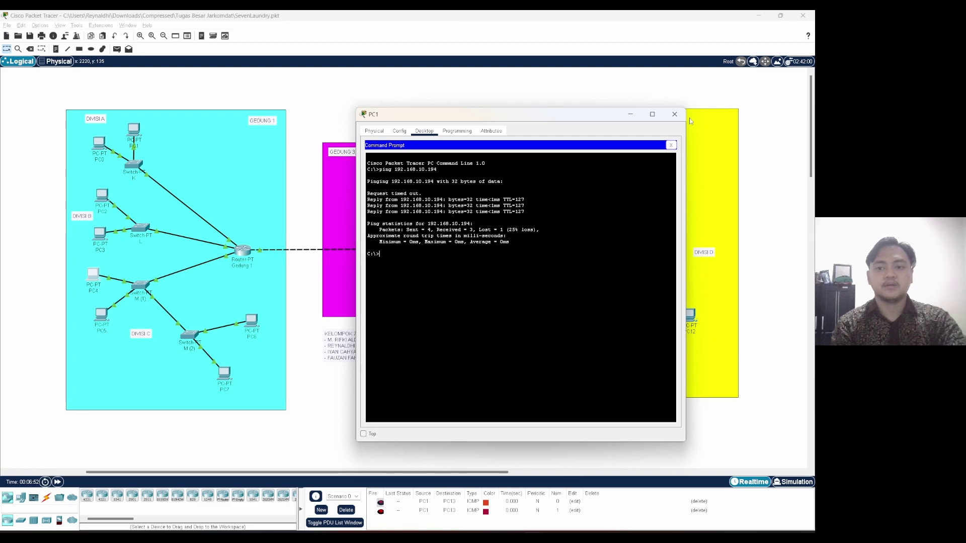
pyautogui.click(675, 115)
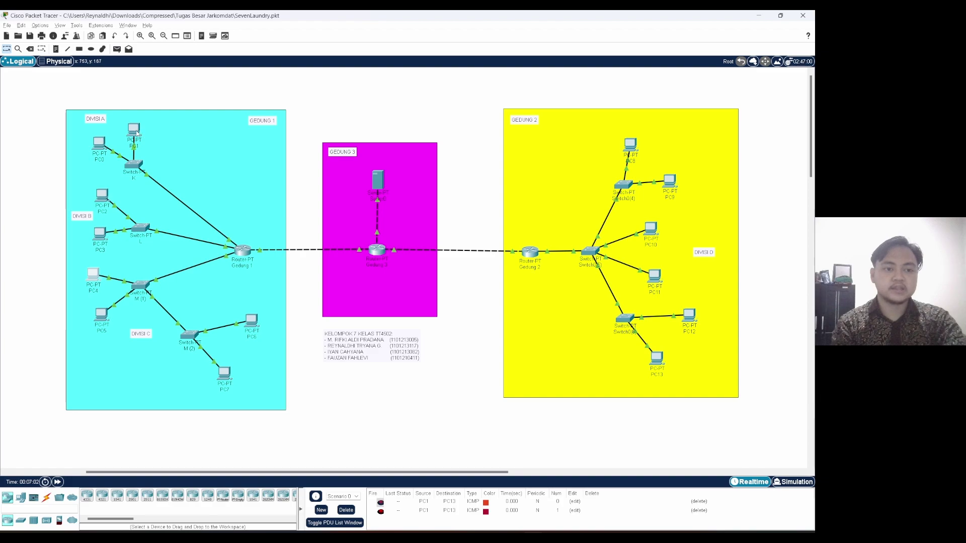
# - Ping the server in Gedung 3 at 192.168.10.249 from PC4's command prompt
pyautogui.moveTo(141, 134)
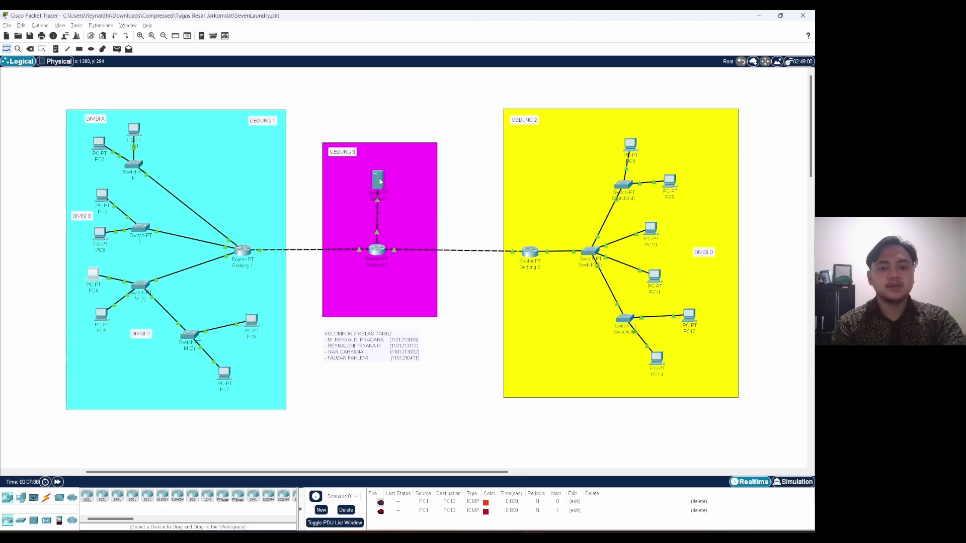
pyautogui.moveTo(380, 182)
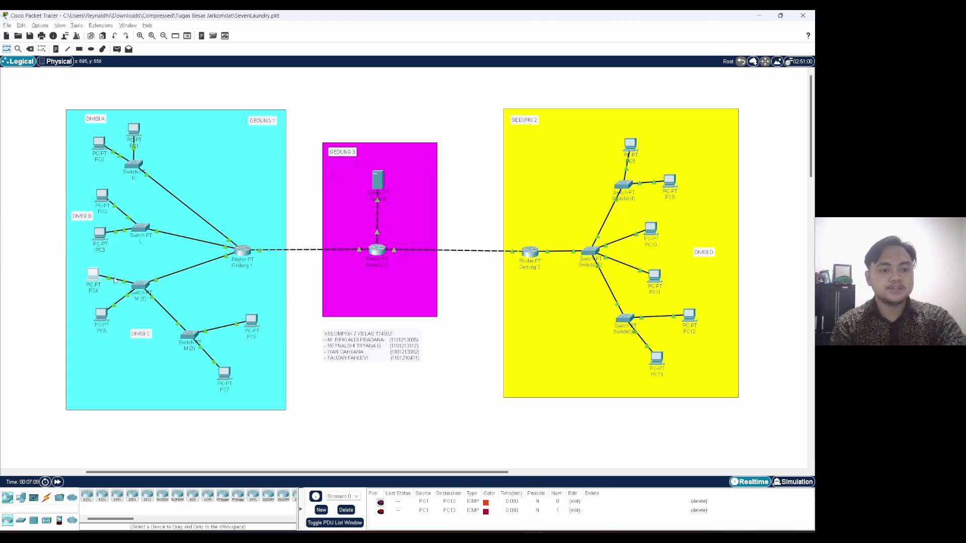
pyautogui.click(93, 274)
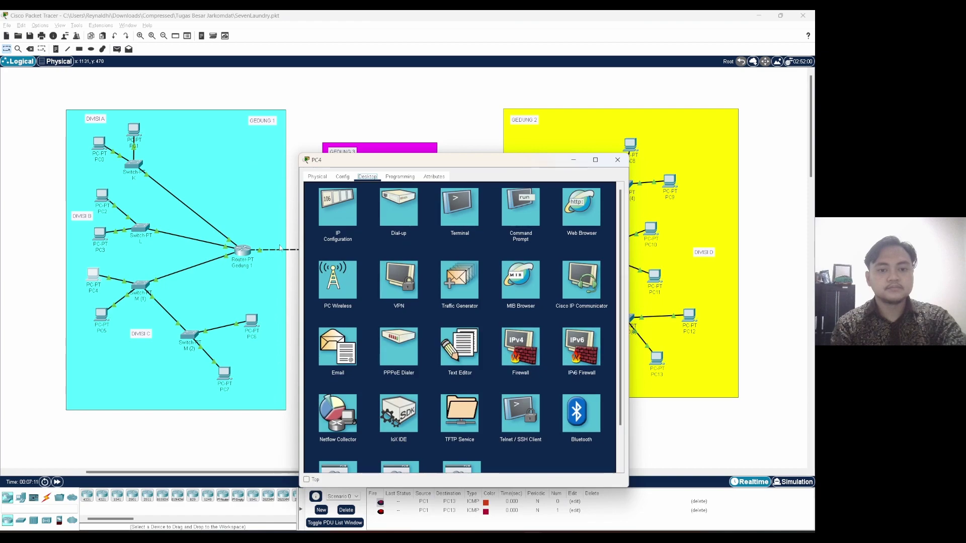
pyautogui.click(515, 218)
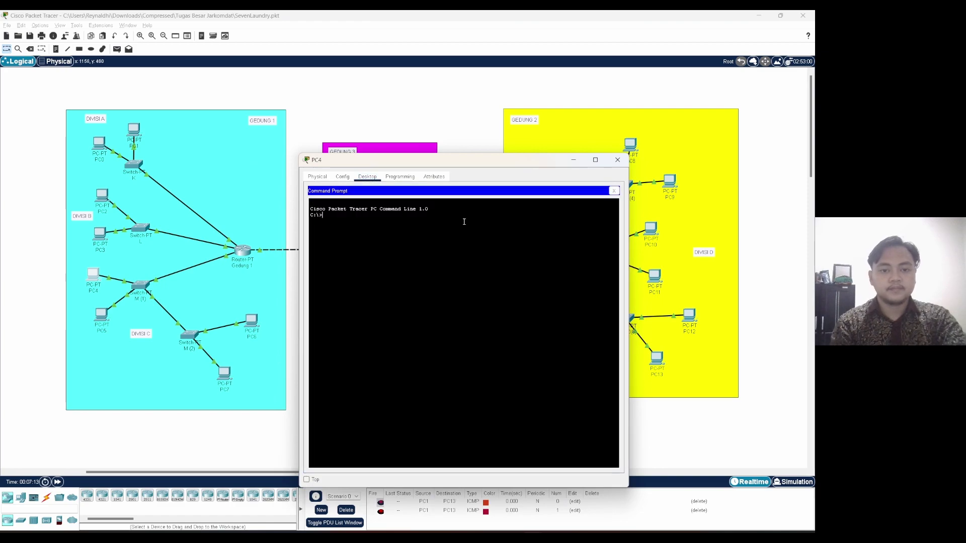
pyautogui.write('ping ')
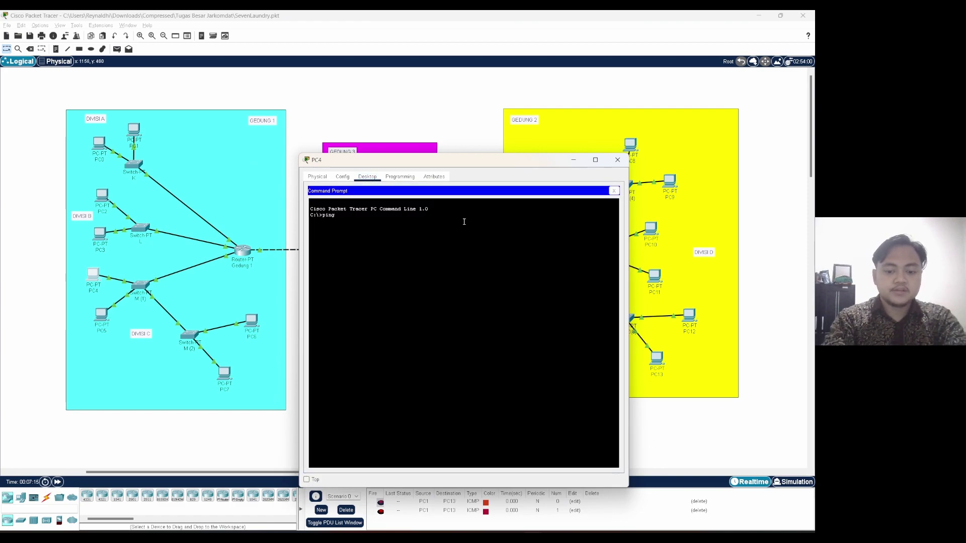
pyautogui.write('192.168.10.')
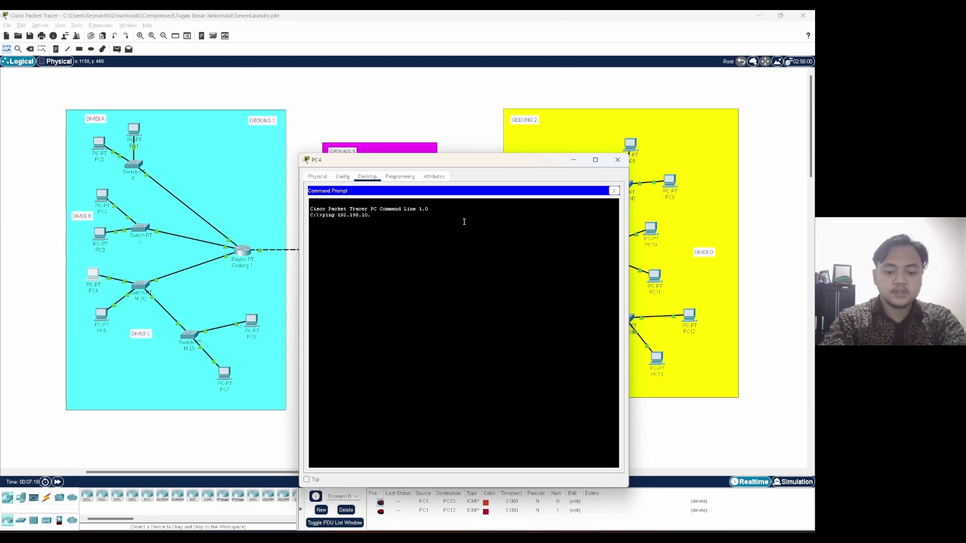
pyautogui.write('249')
pyautogui.press('Return')
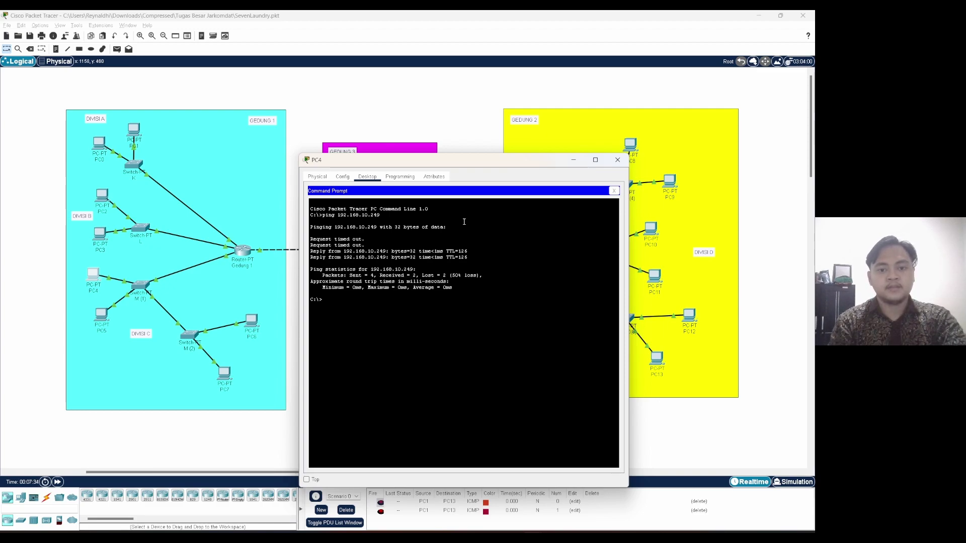
# - Repeat the ping to 192.168.10.249 from PC4 and close the PC4 window
pyautogui.press('Up')
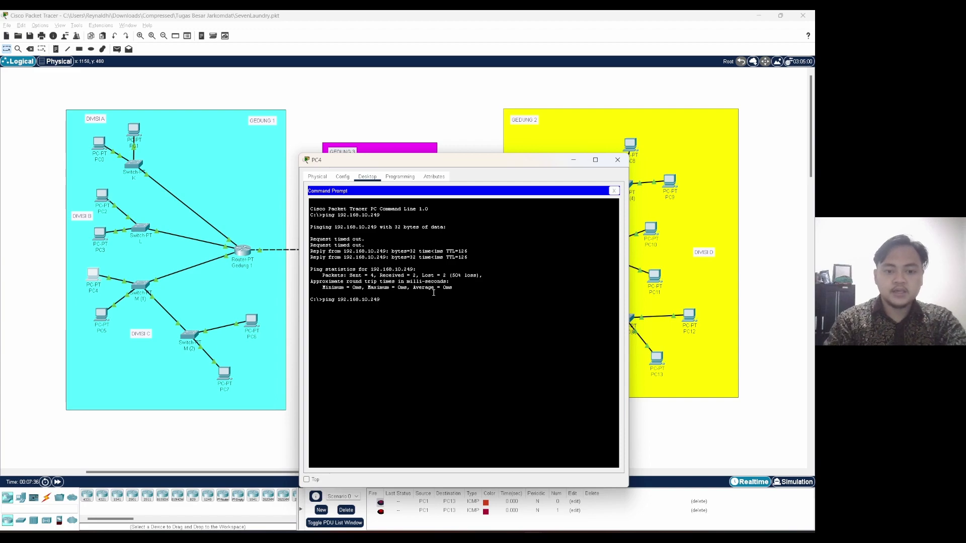
pyautogui.press('Return')
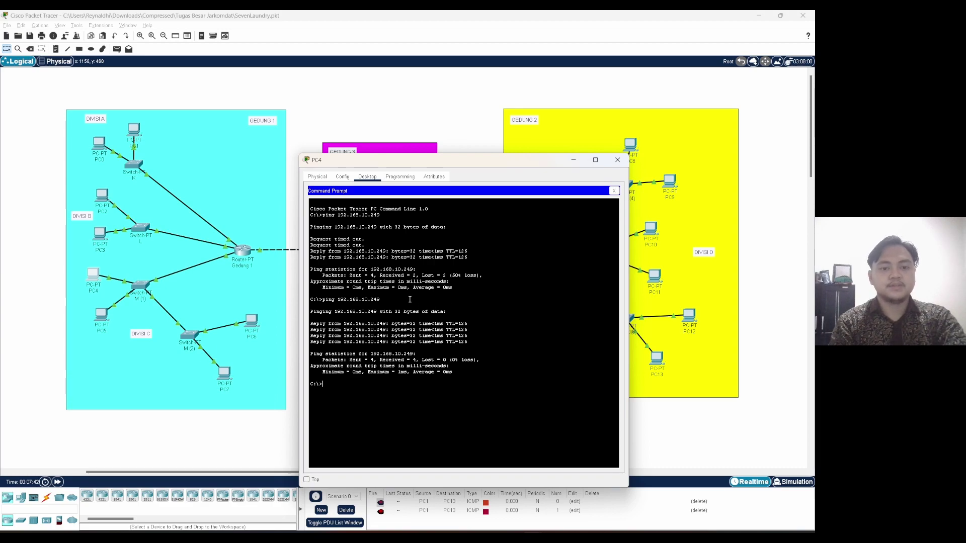
pyautogui.click(618, 160)
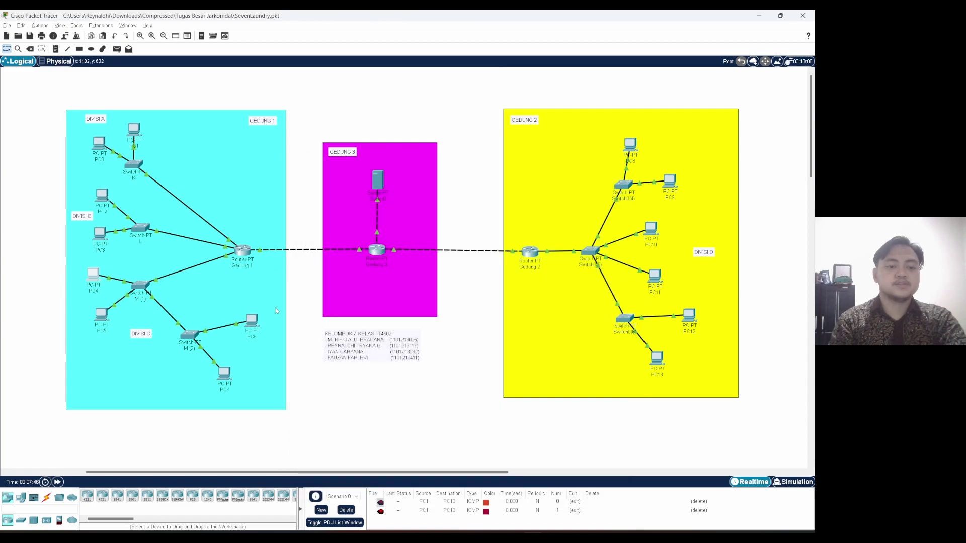
# - Look up the IPv4 address of PC8 in Gedung 2 in its IP configuration and close the window
pyautogui.click(630, 147)
pyautogui.click(373, 178)
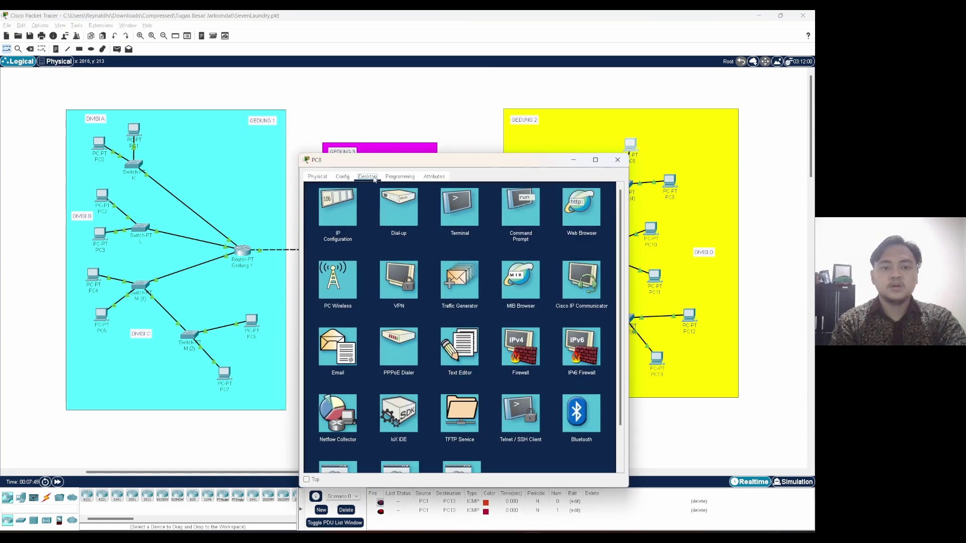
pyautogui.click(355, 229)
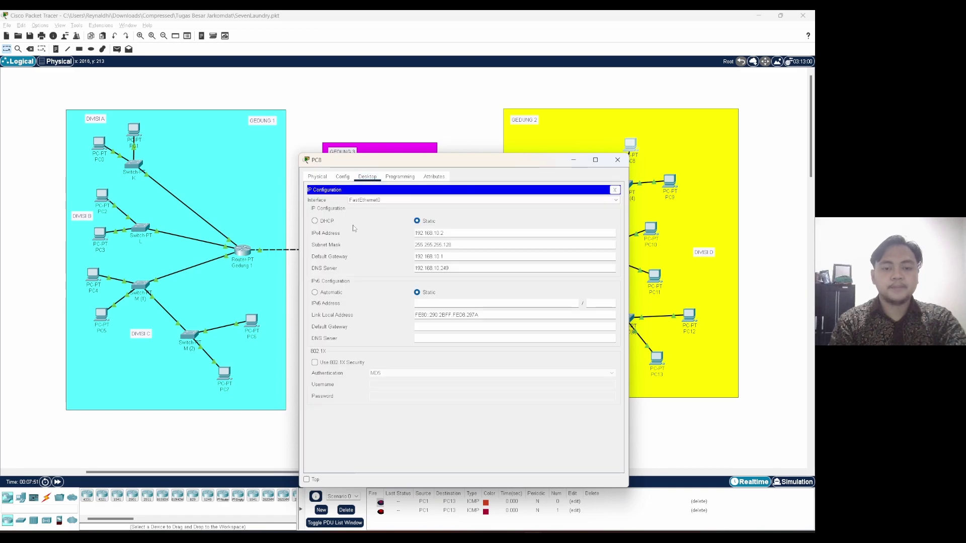
pyautogui.click(626, 157)
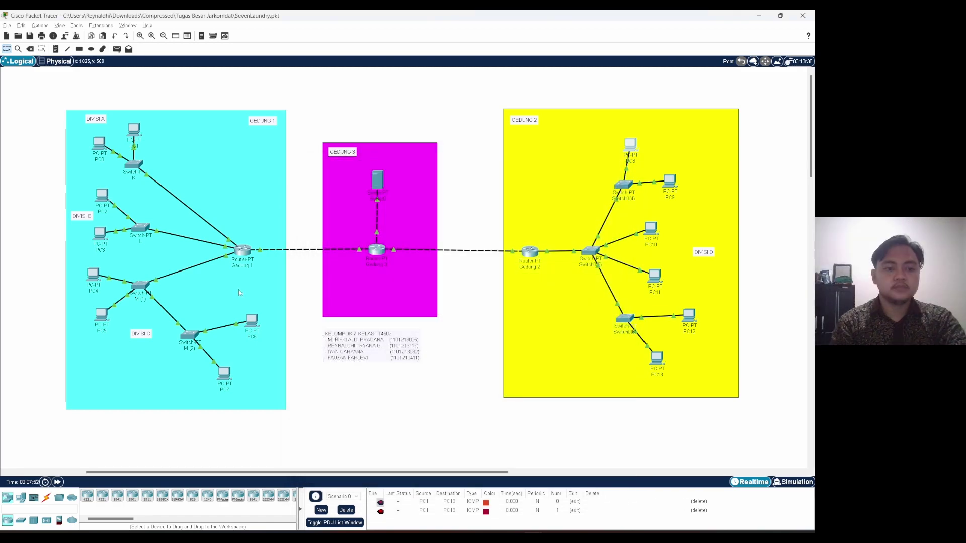
# - Ping PC8 in Gedung 2 at 192.168.10.2 from the command prompt of PC2 in Divisi B
pyautogui.click(103, 196)
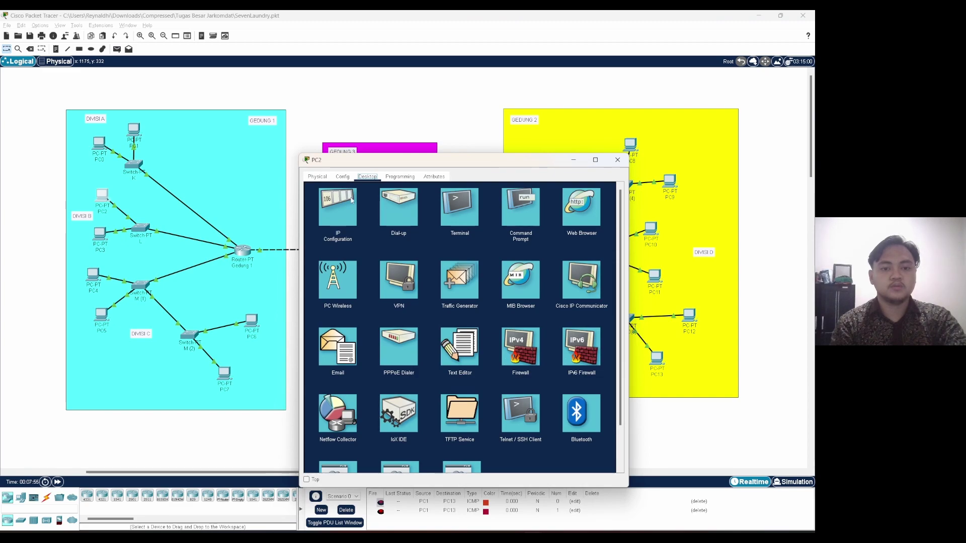
pyautogui.click(508, 212)
pyautogui.write('p')
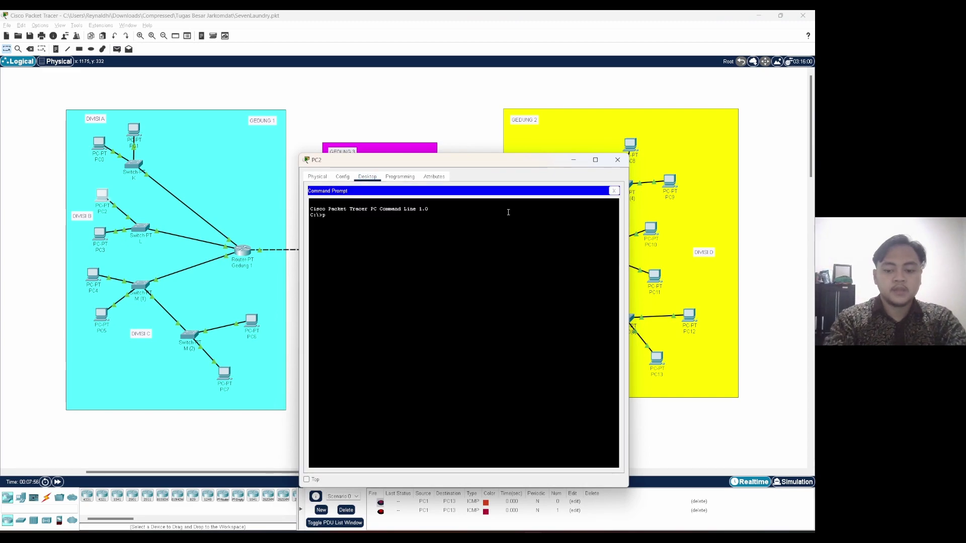
pyautogui.write('ing 19')
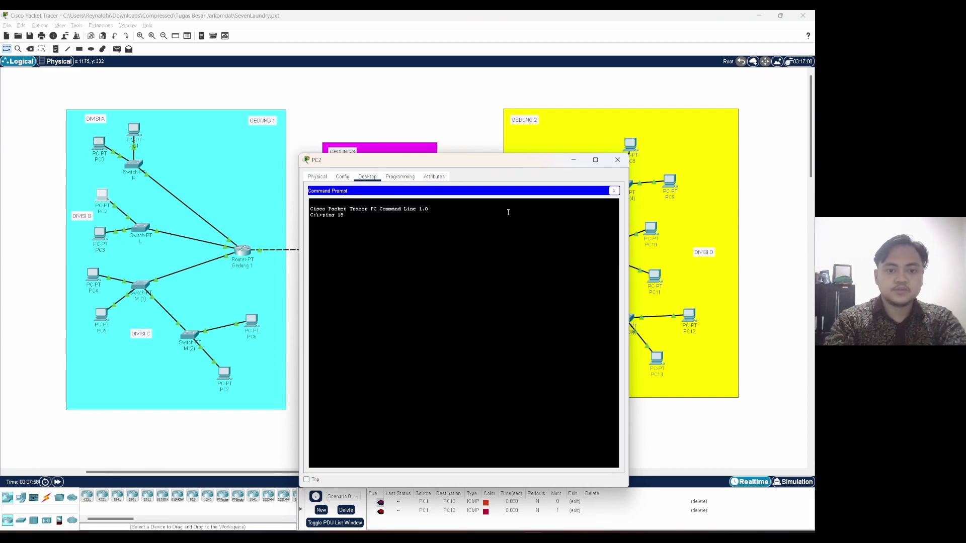
pyautogui.write('2.168')
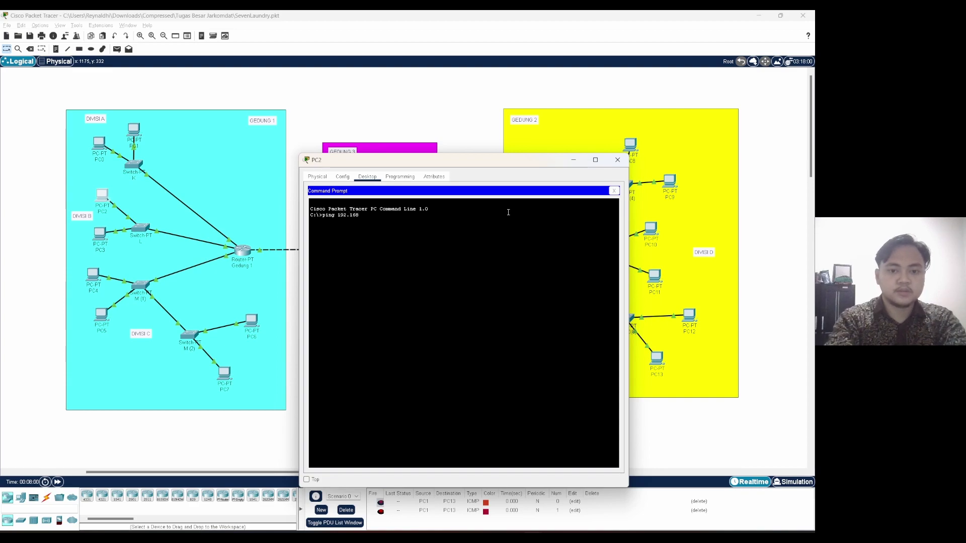
pyautogui.write('.10.')
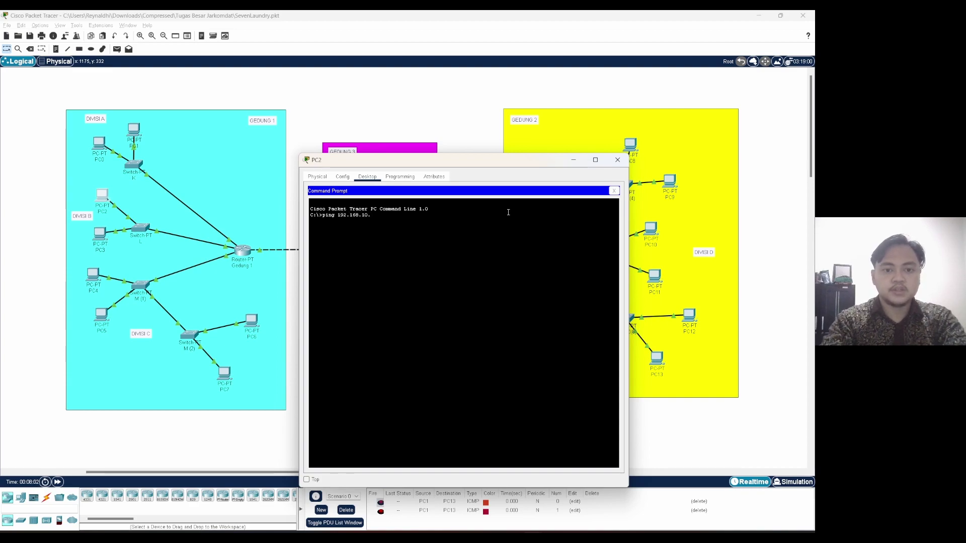
pyautogui.write('2')
pyautogui.press('Return')
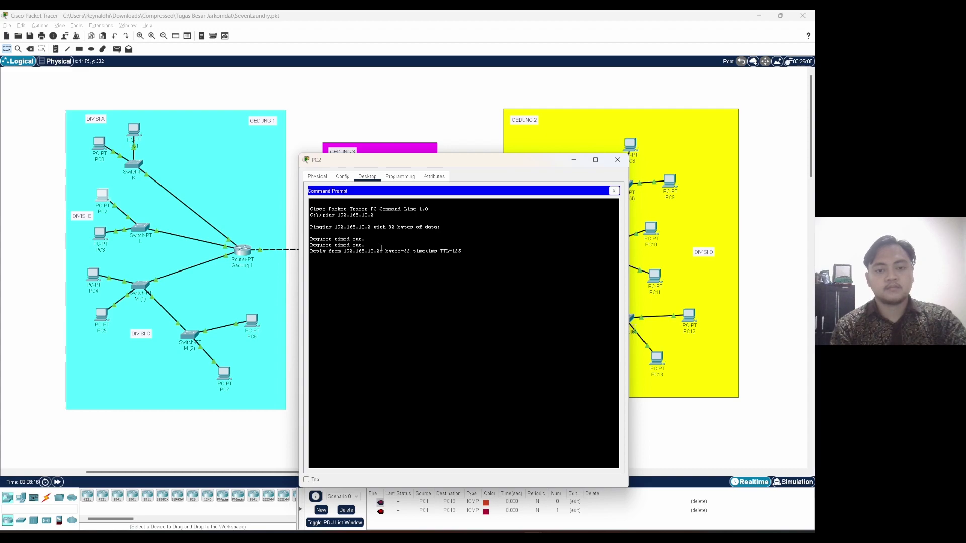
# - Repeat the ping to 192.168.10.2 from PC2 and close the PC2 window
pyautogui.press('Up')
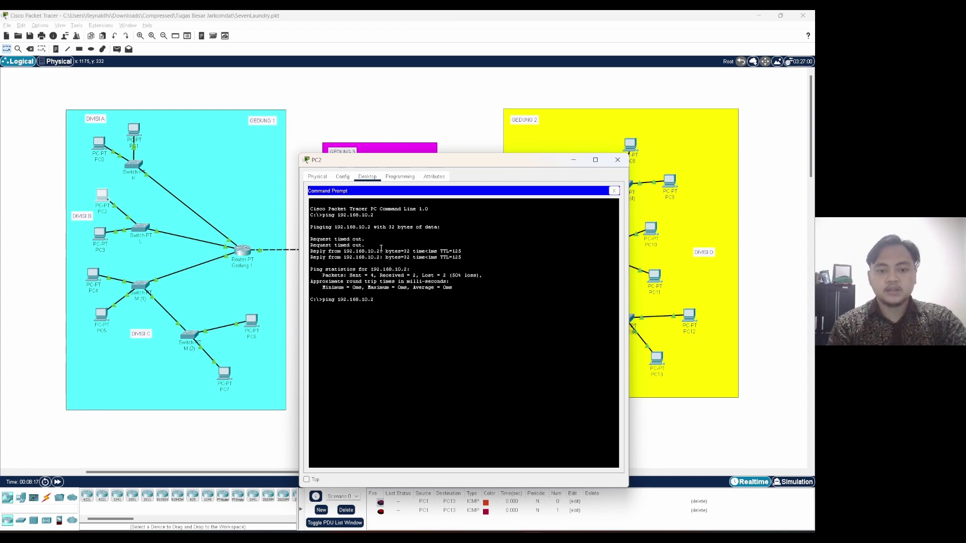
pyautogui.press('Return')
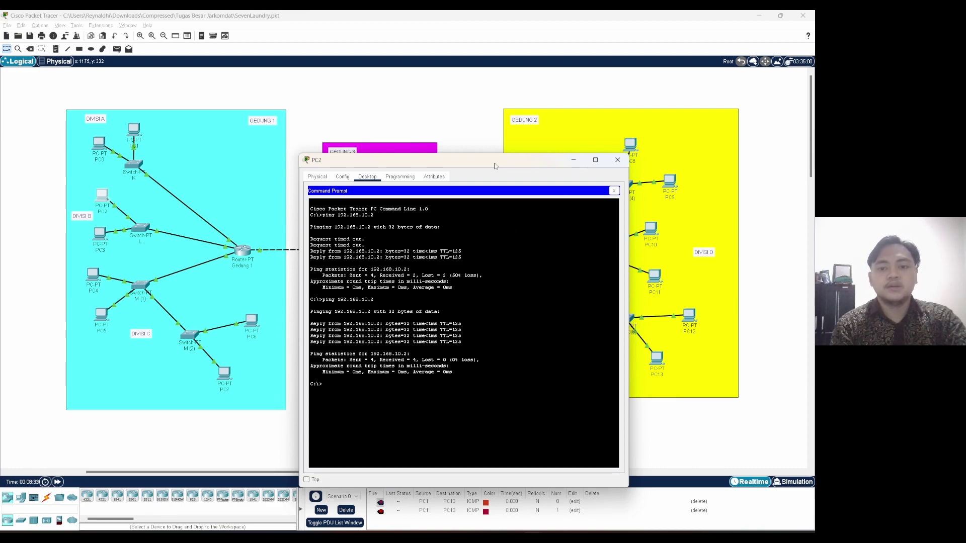
pyautogui.moveTo(495, 166); pyautogui.dragTo(581, 146)
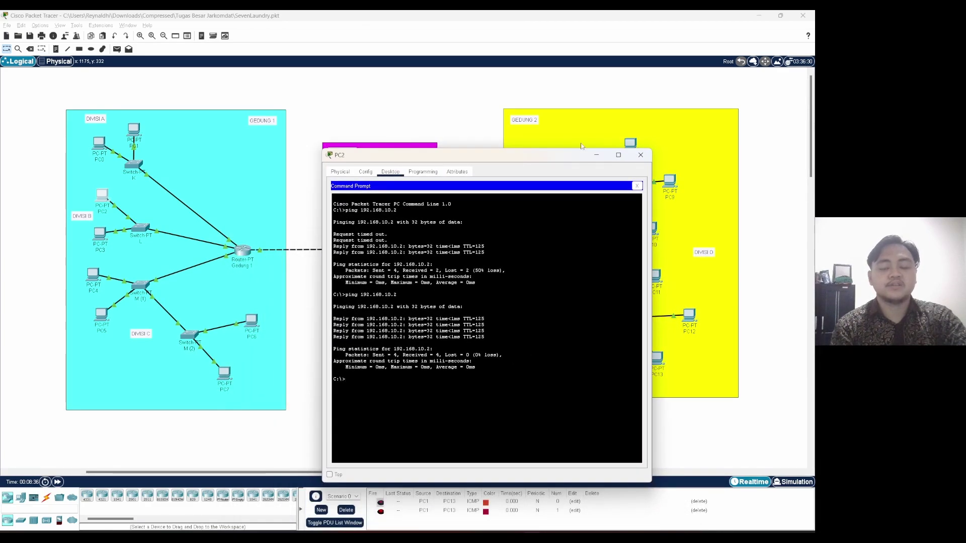
pyautogui.click(640, 154)
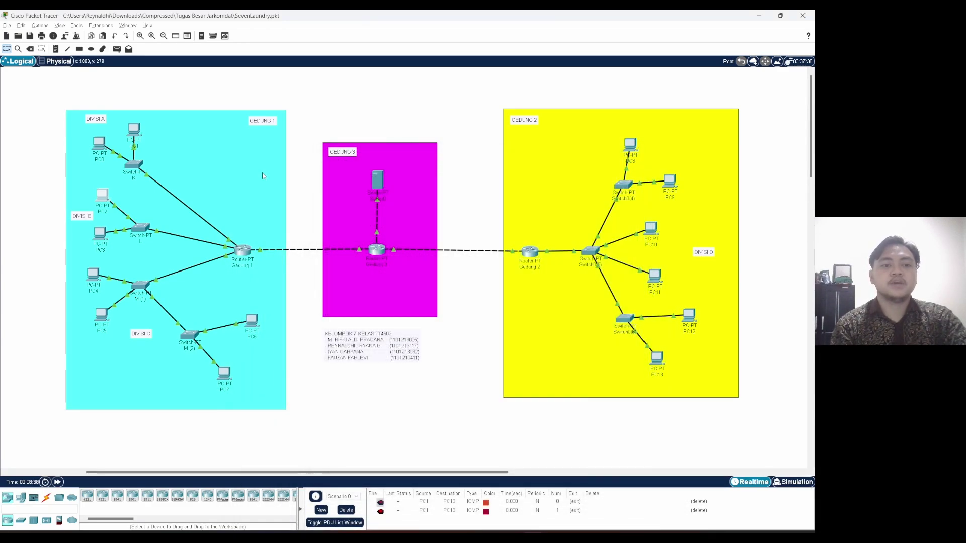
# - Try to load seven7laundry.id in the web browser of PC1 in Divisi A
pyautogui.click(139, 132)
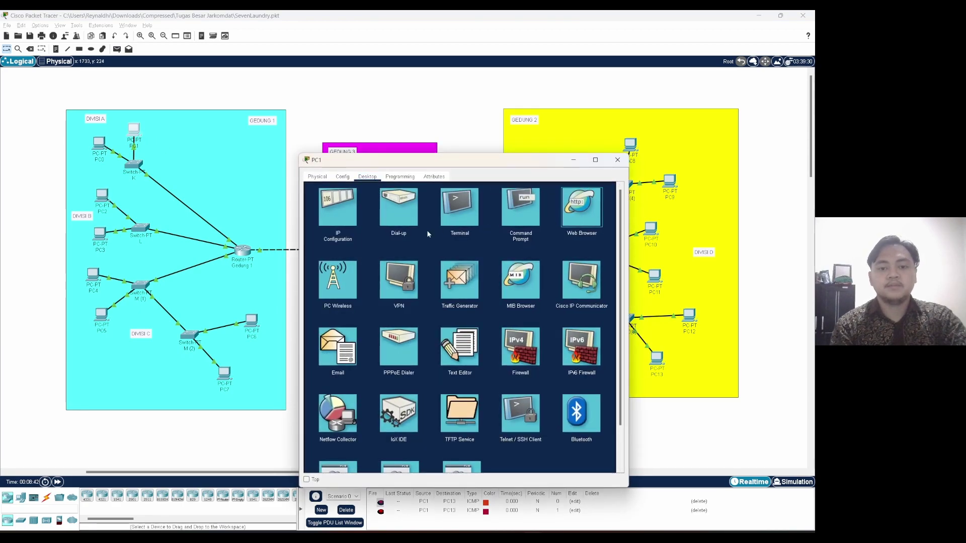
pyautogui.click(585, 222)
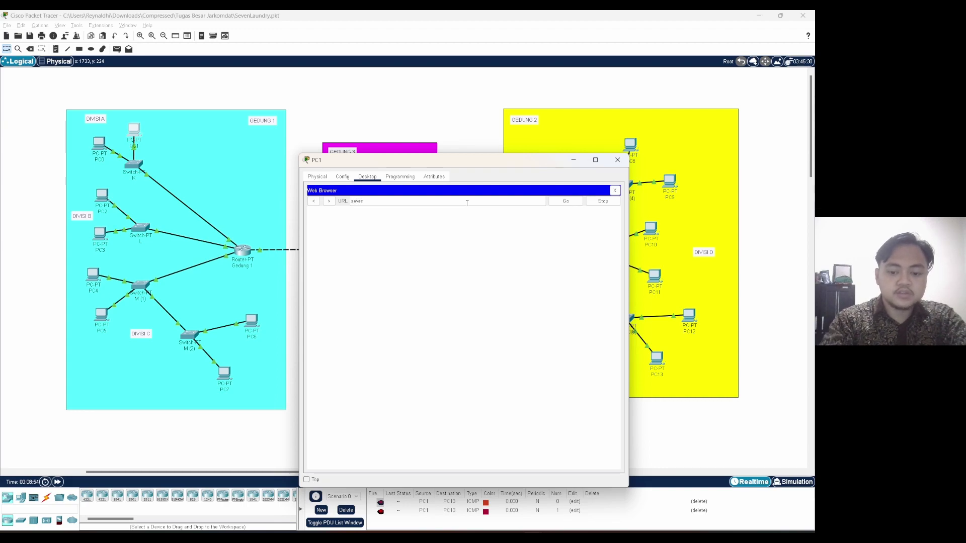
pyautogui.write('aundy.id')
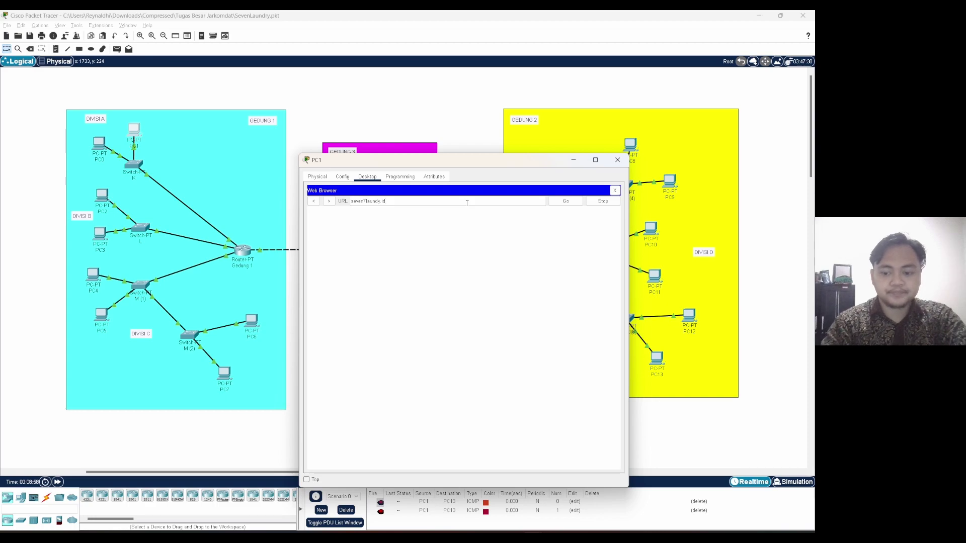
pyautogui.press('Return')
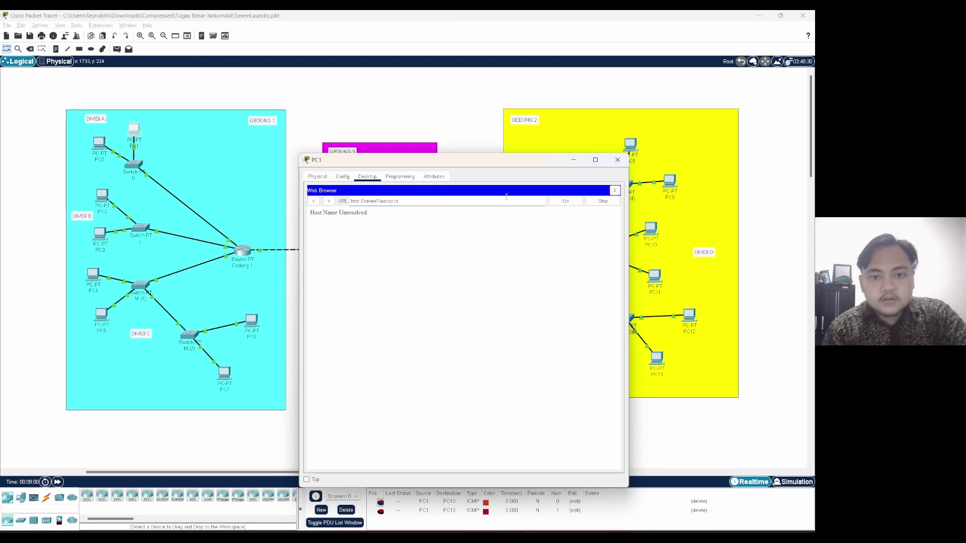
# - Replace the address in PC1's web browser with 192.168.10.249 and load the server's web page
pyautogui.press('BackSpace')
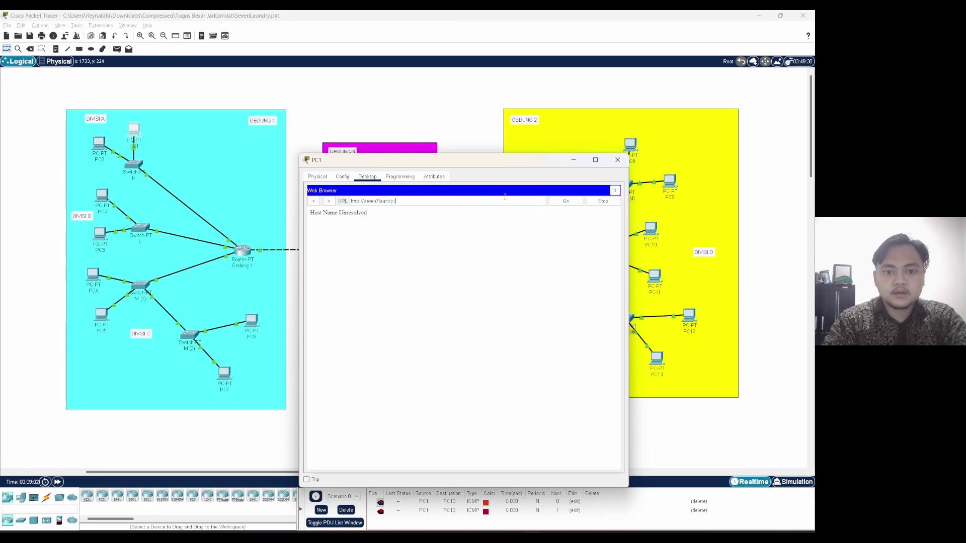
pyautogui.press('BackSpace')
pyautogui.press('BackSpace')
pyautogui.press('BackSpace')
pyautogui.press('BackSpace')
pyautogui.press('BackSpace')
pyautogui.press('BackSpace')
pyautogui.press('BackSpace')
pyautogui.press('BackSpace')
pyautogui.press('BackSpace')
pyautogui.press('BackSpace')
pyautogui.press('BackSpace')
pyautogui.press('BackSpace')
pyautogui.press('BackSpace')
pyautogui.press('BackSpace')
pyautogui.press('BackSpace')
pyautogui.press('BackSpace')
pyautogui.press('BackSpace')
pyautogui.press('BackSpace')
pyautogui.press('BackSpace')
pyautogui.press('BackSpace')
pyautogui.write('192')
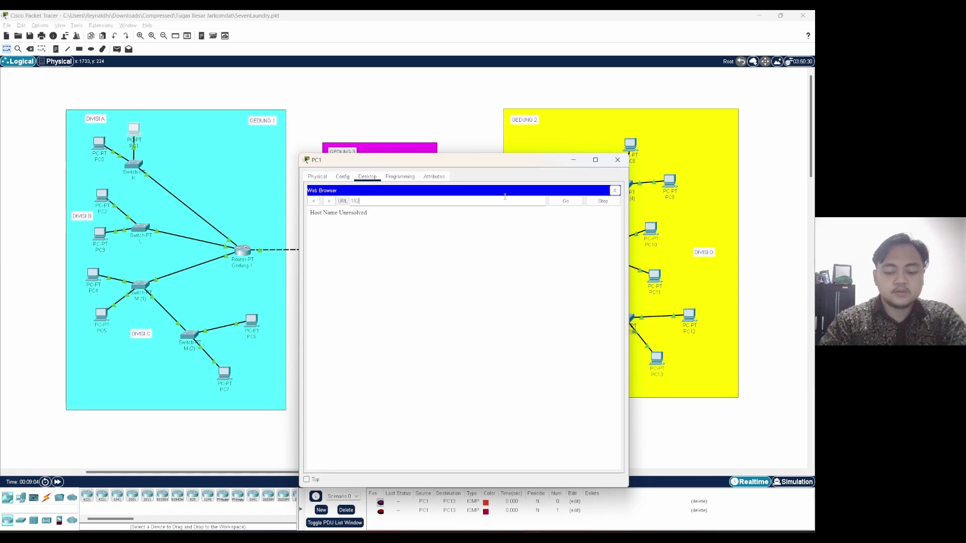
pyautogui.write('.168.10')
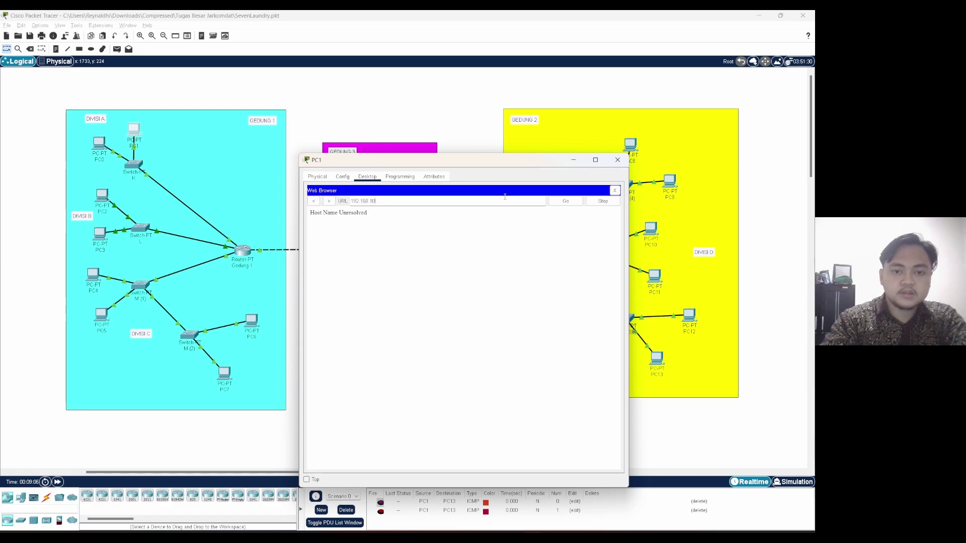
pyautogui.write('.249')
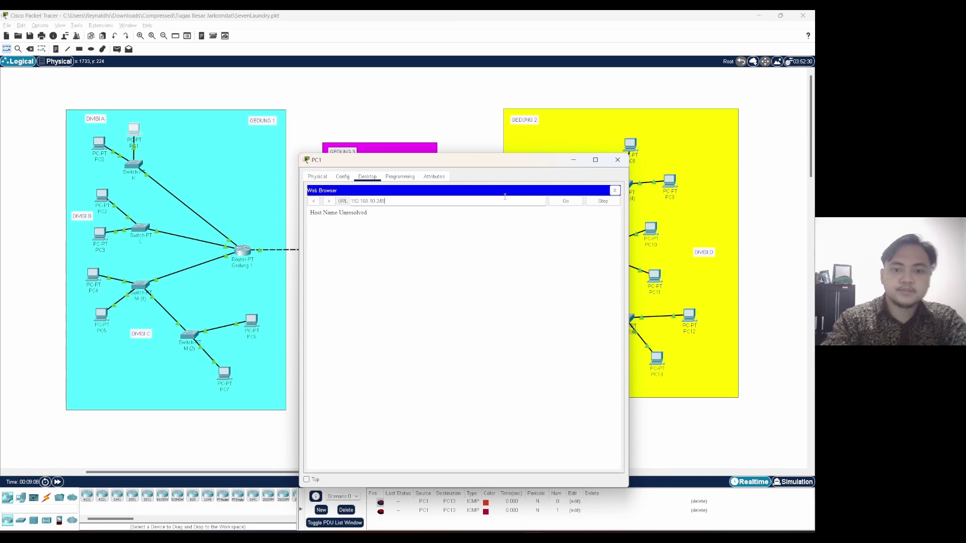
pyautogui.press('Return')
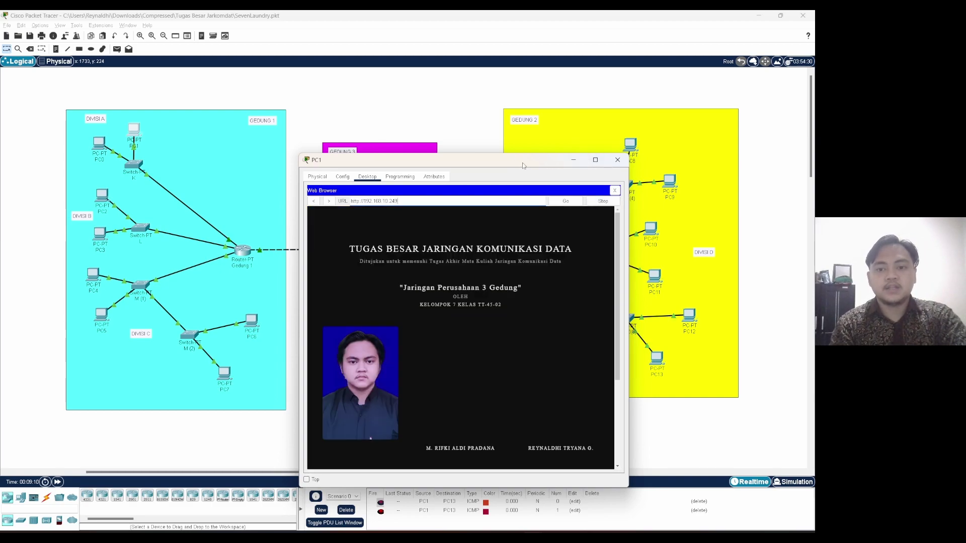
# - View the server's web page on PC1 in a maximized window and close the PC1 window
pyautogui.moveTo(523, 162); pyautogui.dragTo(667, 131)
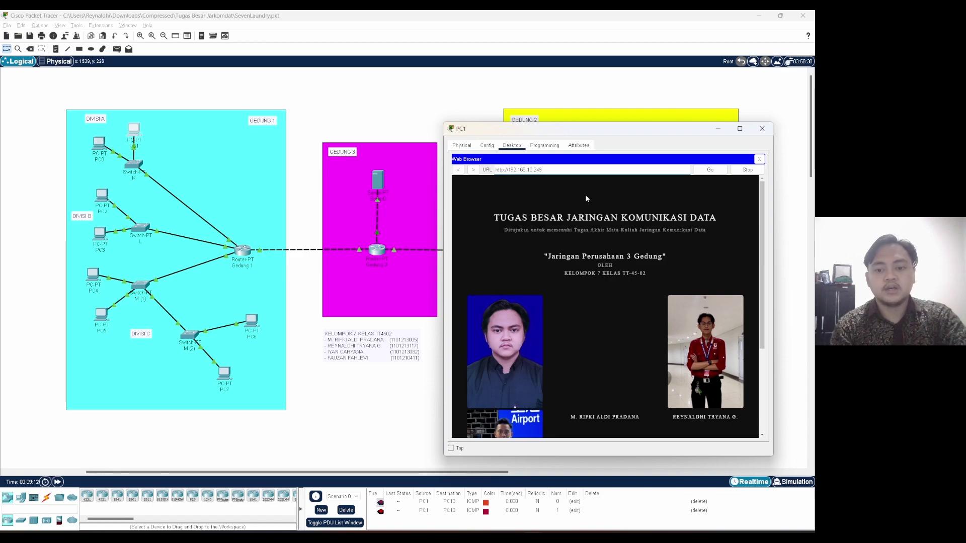
pyautogui.click(649, 170)
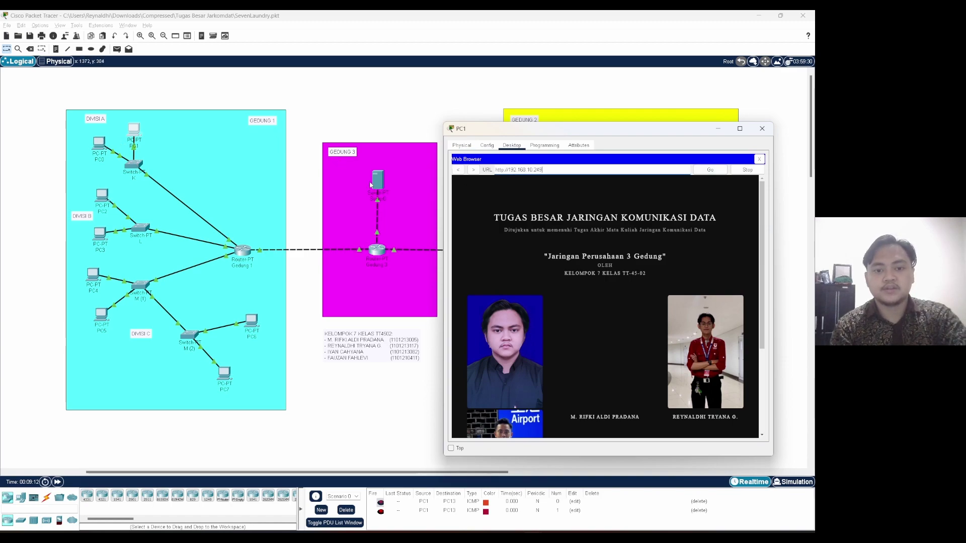
pyautogui.click(734, 132)
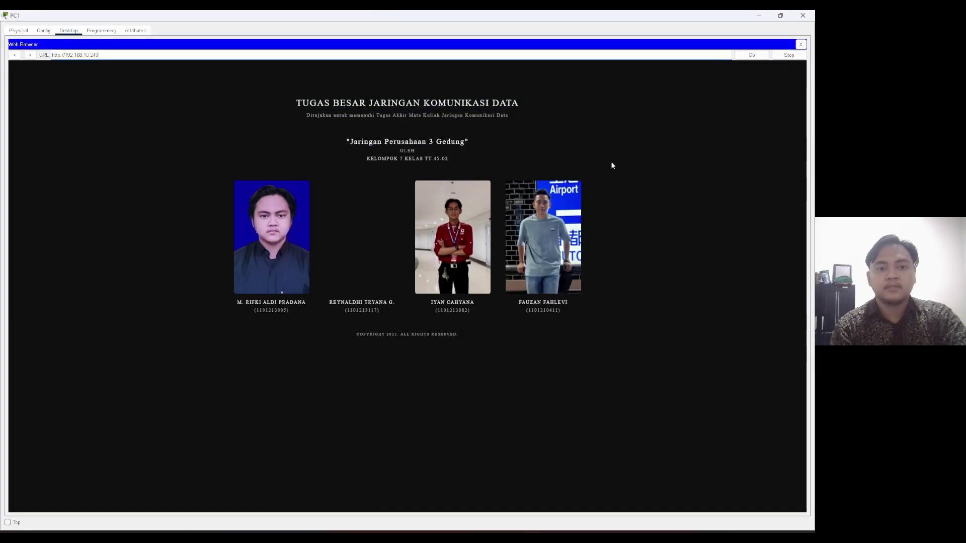
pyautogui.click(803, 15)
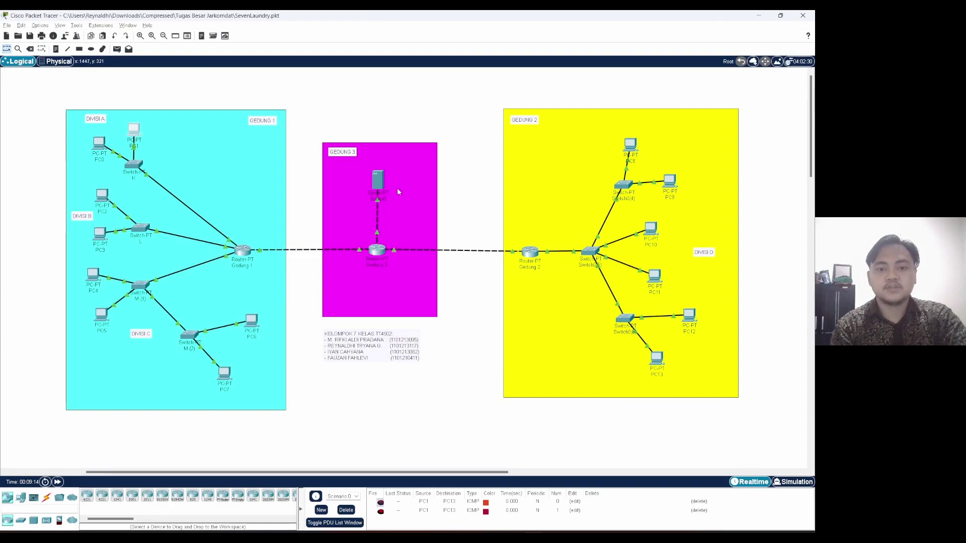
# - Look up the domain name record in the DNS service of the Gedung 3 server and close the server window
pyautogui.click(378, 180)
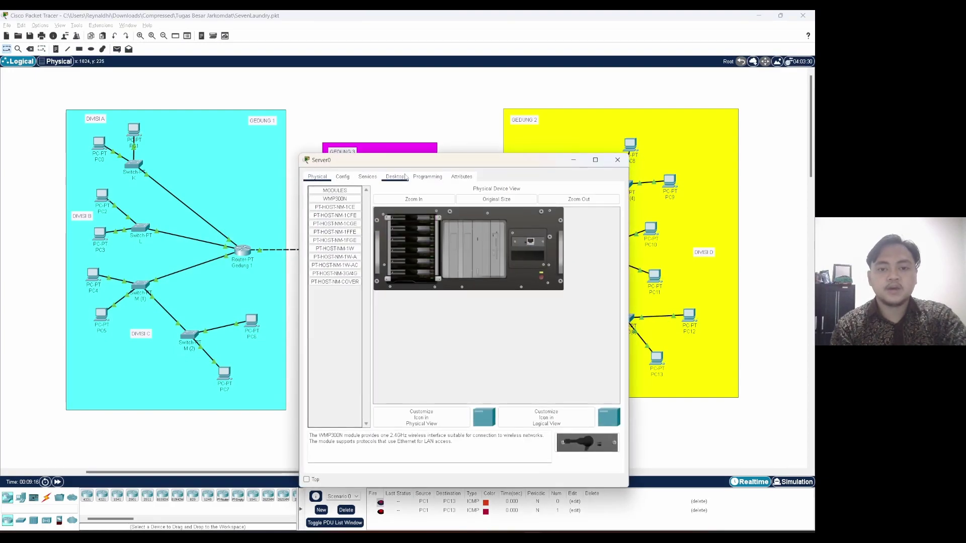
pyautogui.click(402, 177)
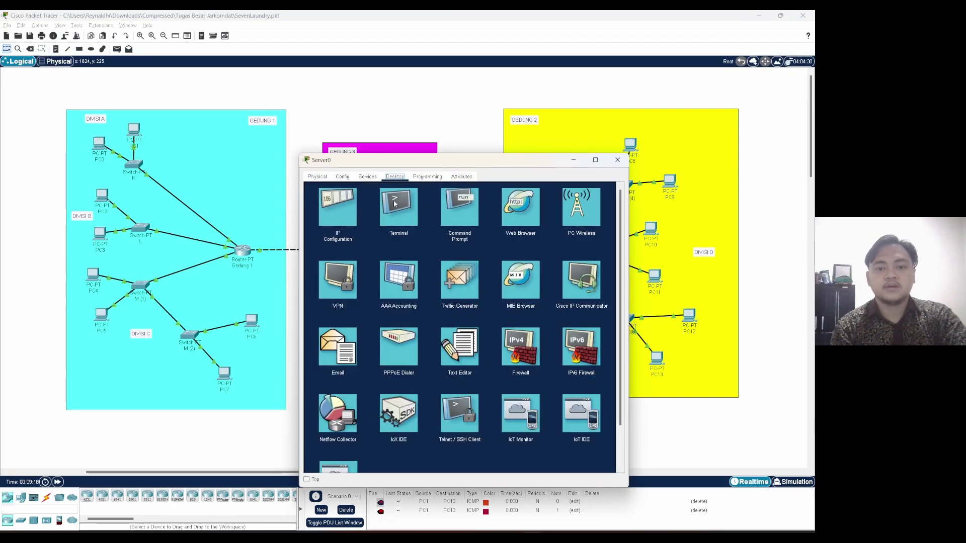
pyautogui.click(368, 176)
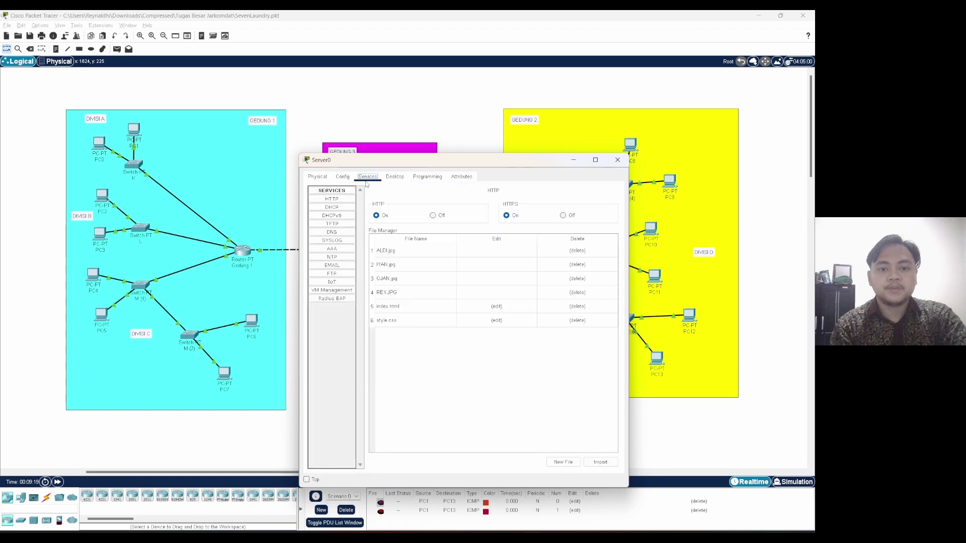
pyautogui.click(332, 232)
pyautogui.click(418, 281)
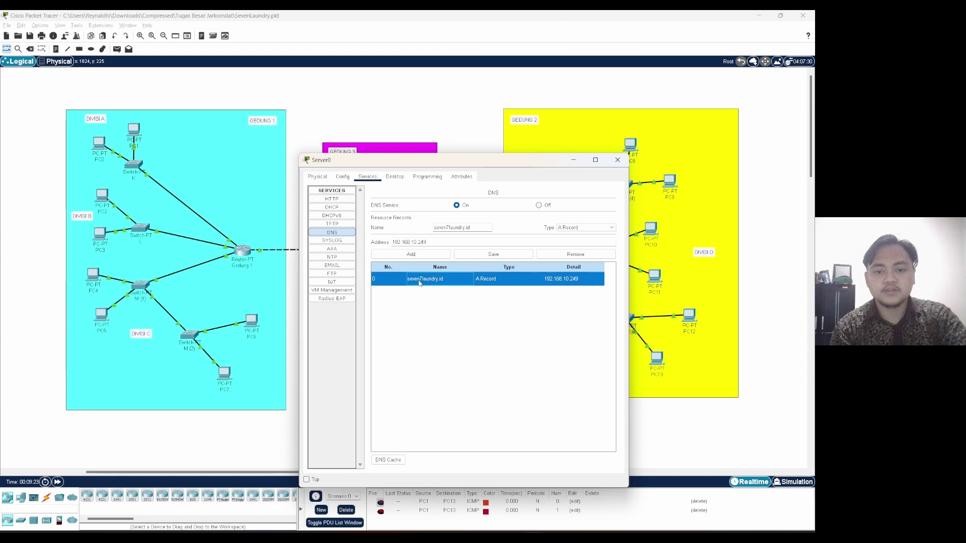
pyautogui.click(617, 160)
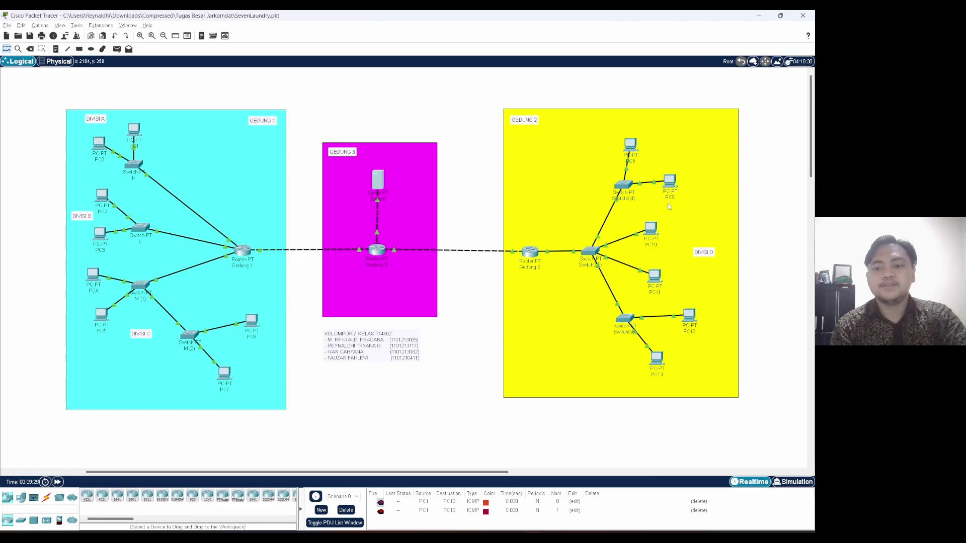
# - Load seven7laundry.id in the web browser of PC10 in Divisi D
pyautogui.click(656, 231)
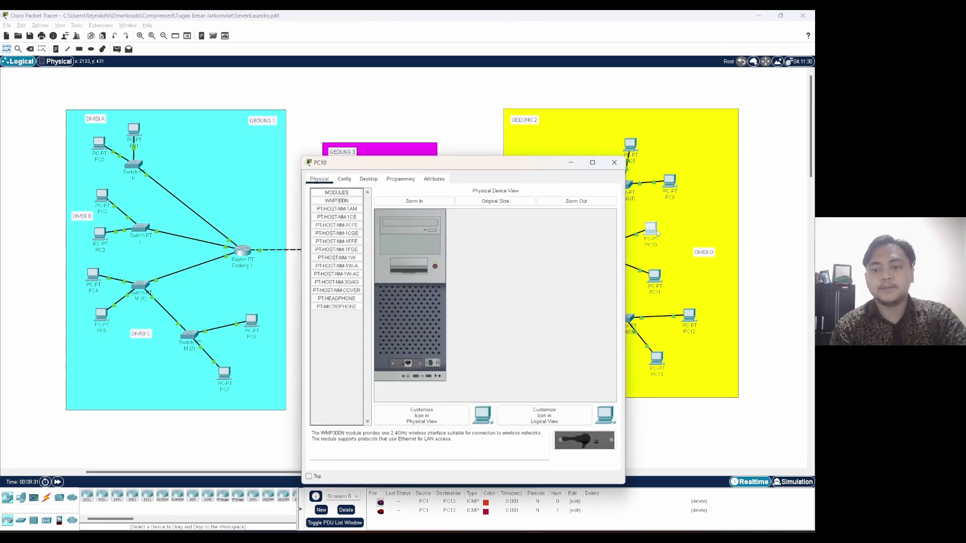
pyautogui.click(367, 177)
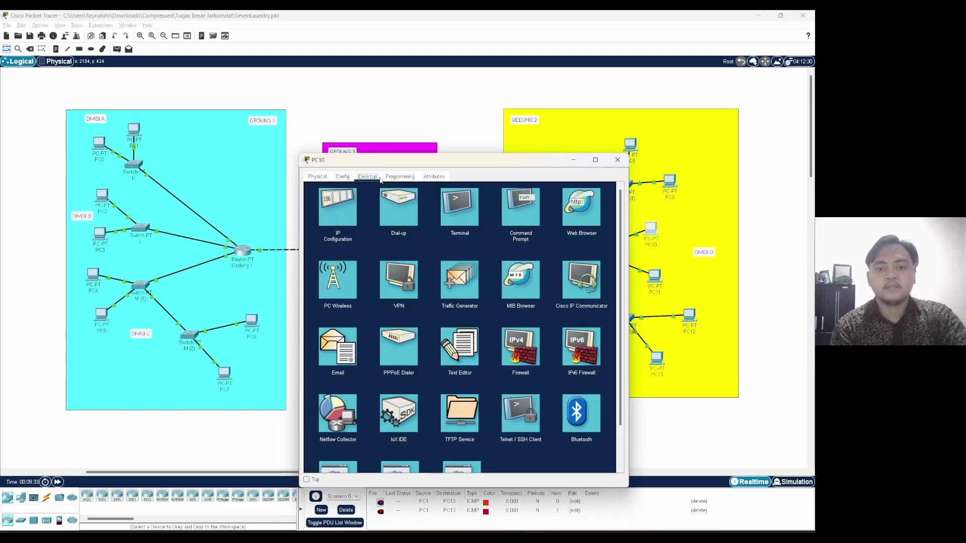
pyautogui.click(529, 220)
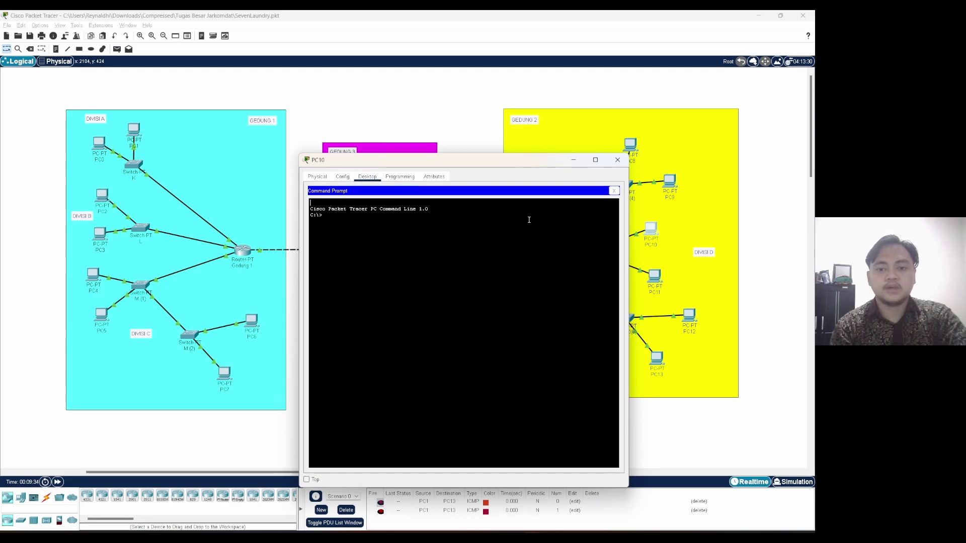
pyautogui.click(614, 192)
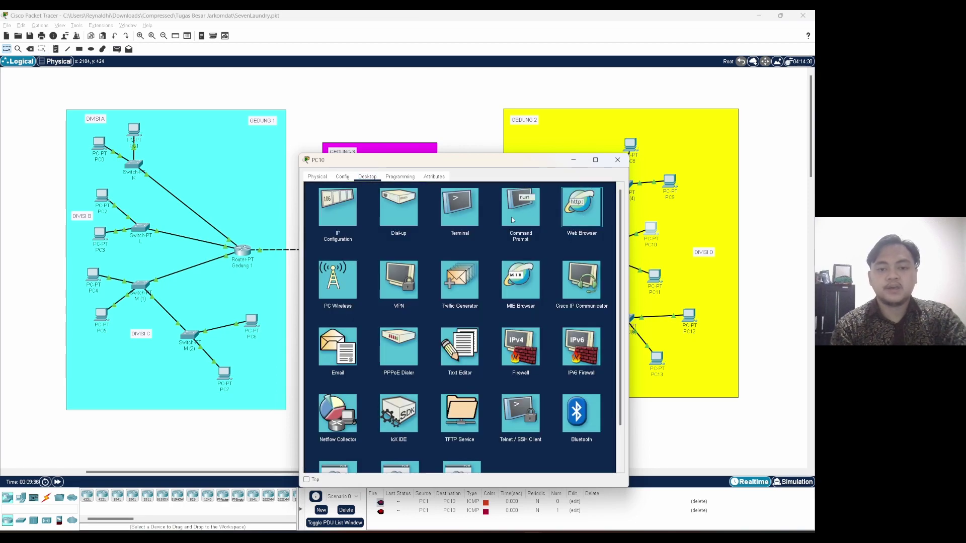
pyautogui.click(565, 219)
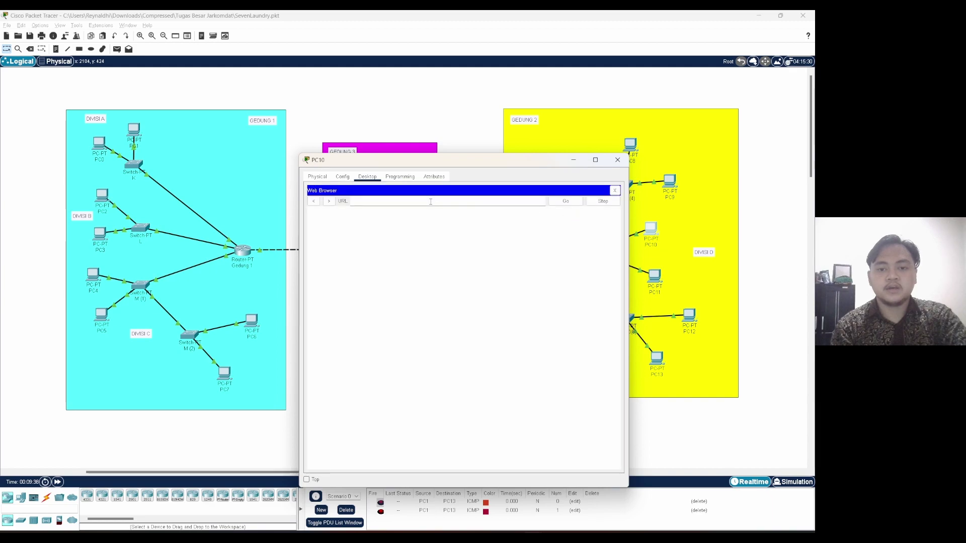
pyautogui.write('seven')
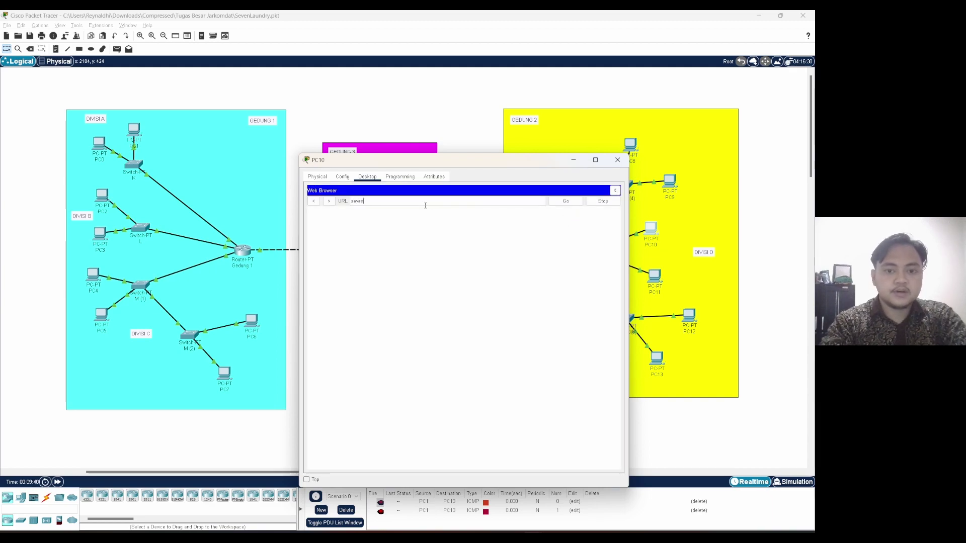
pyautogui.write('7laundr')
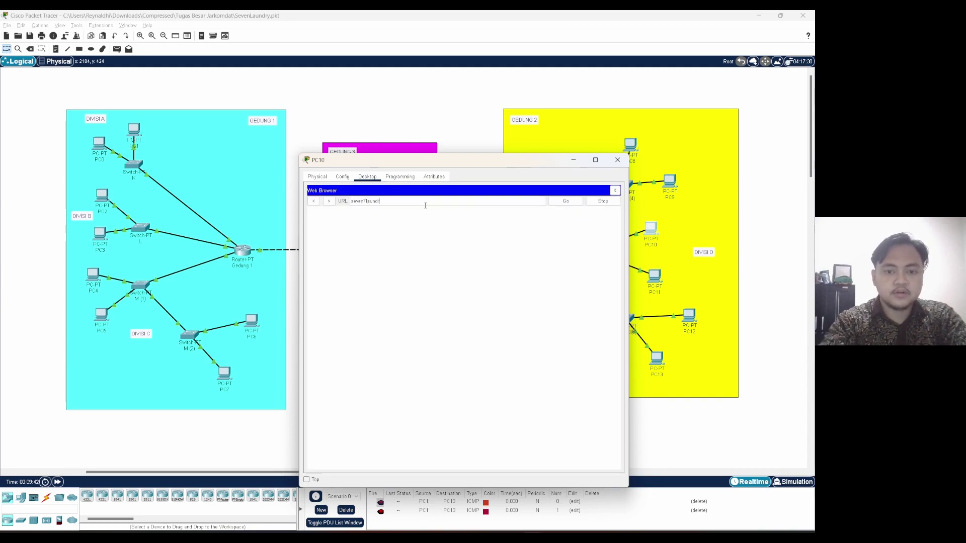
pyautogui.write('y.id')
pyautogui.press('Return')
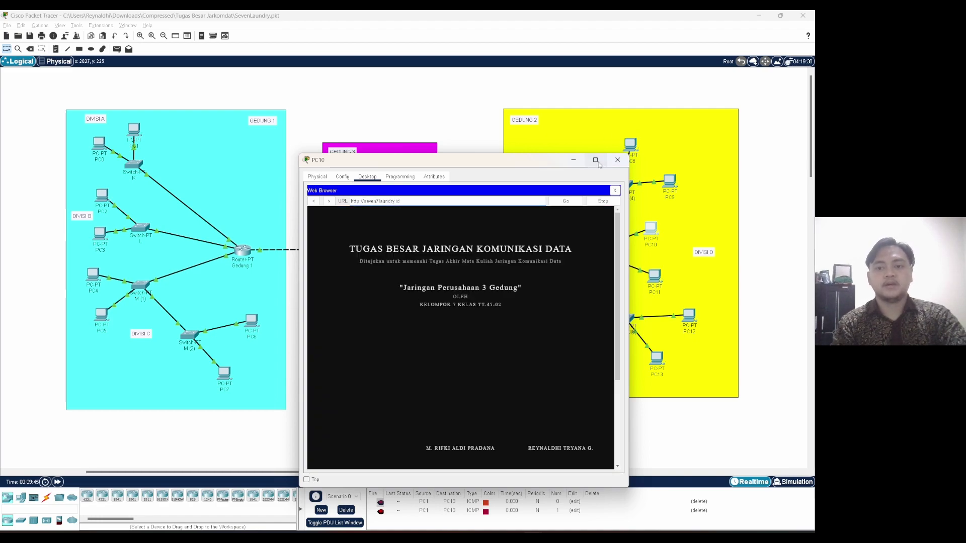
# - View the server's web page on PC10 in a maximized window, then return to the network topology
pyautogui.click(596, 160)
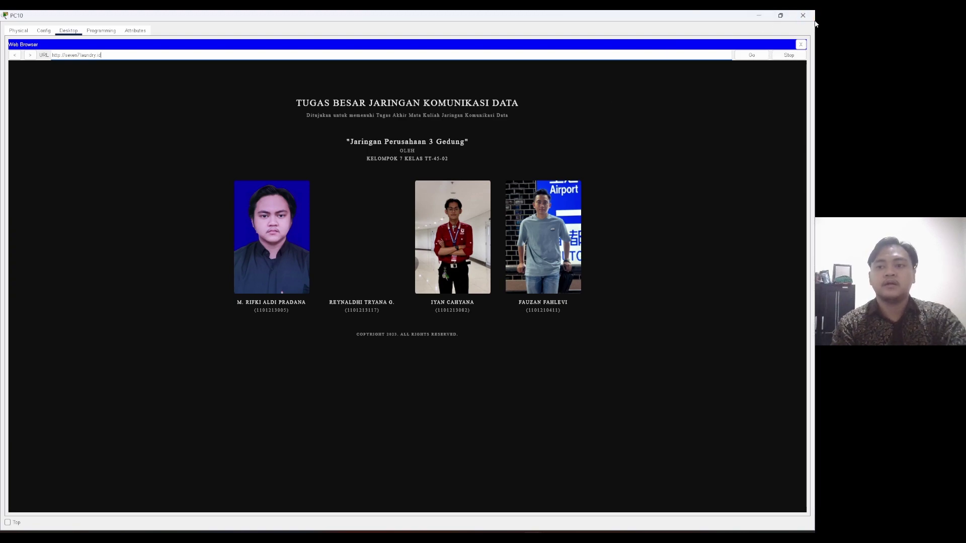
pyautogui.click(755, 14)
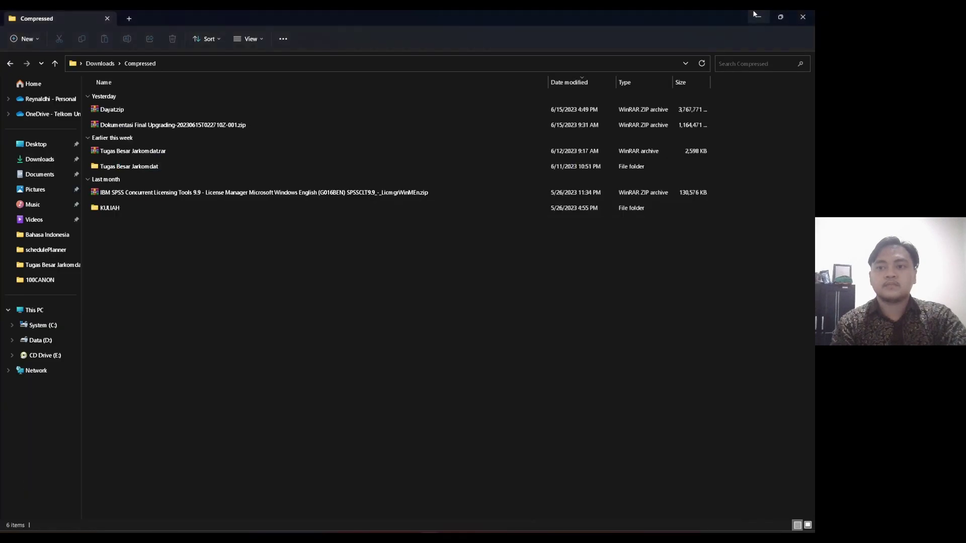
pyautogui.hotkey('alt', 'Tab')
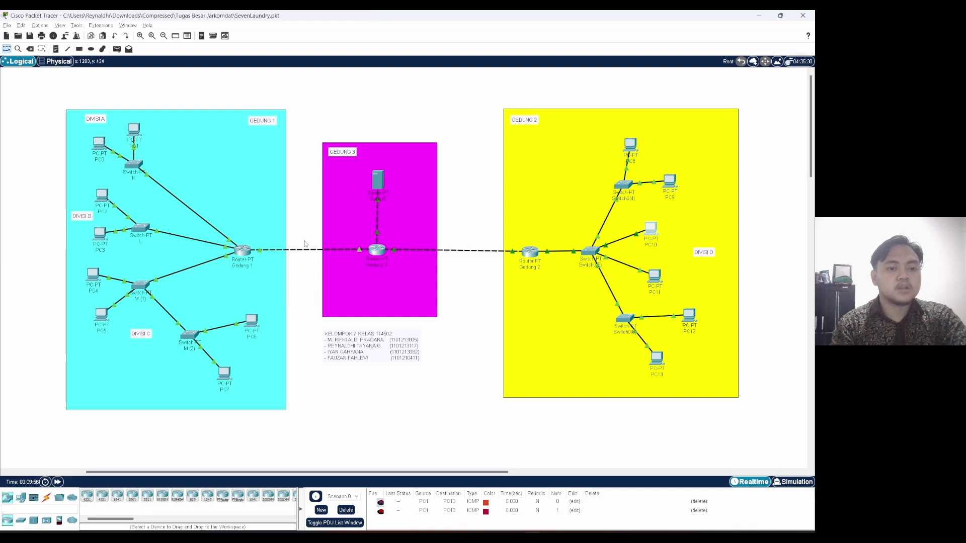
# - Enter privileged mode on the Gedung 1 router and display its routing table with show ip route
pyautogui.click(246, 250)
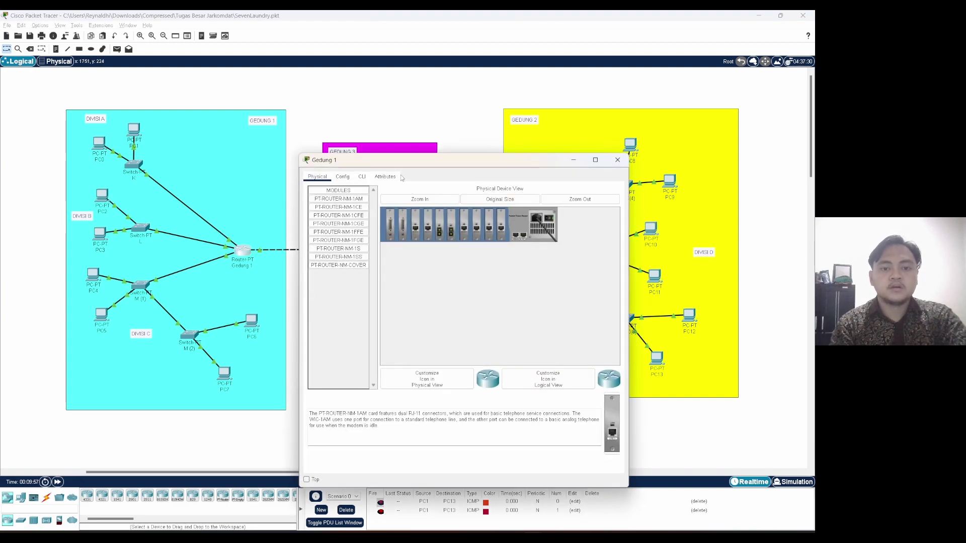
pyautogui.click(360, 178)
pyautogui.press('Return')
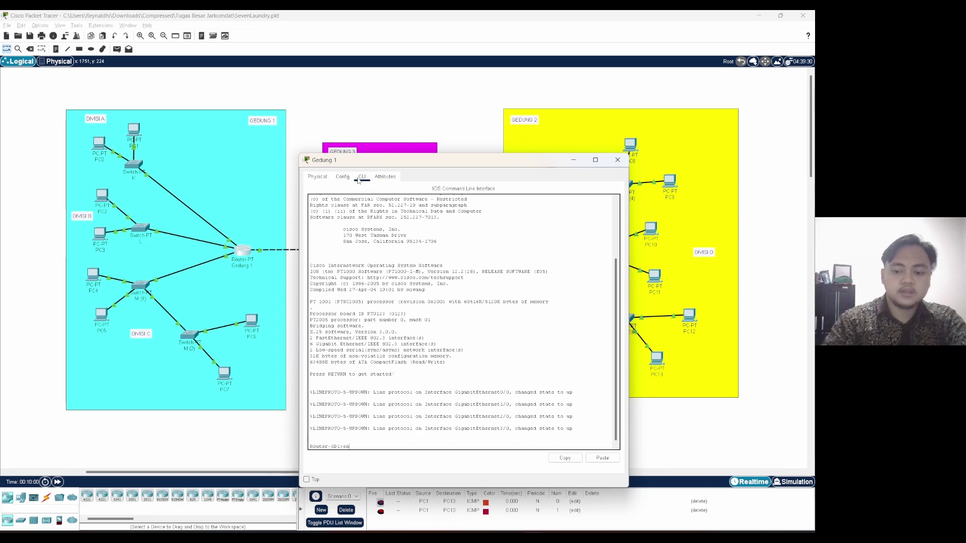
pyautogui.write('en')
pyautogui.press('Return')
pyautogui.write('show')
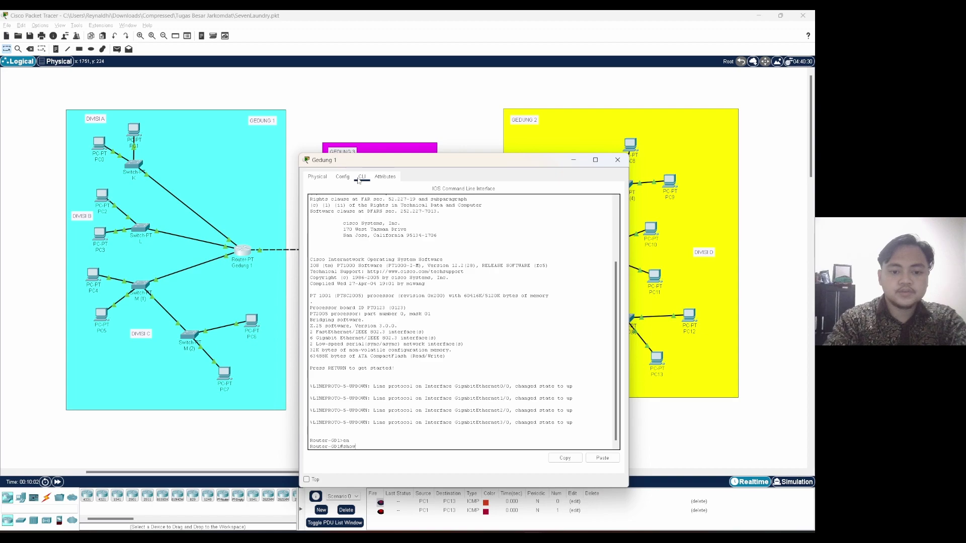
pyautogui.write(' ip r')
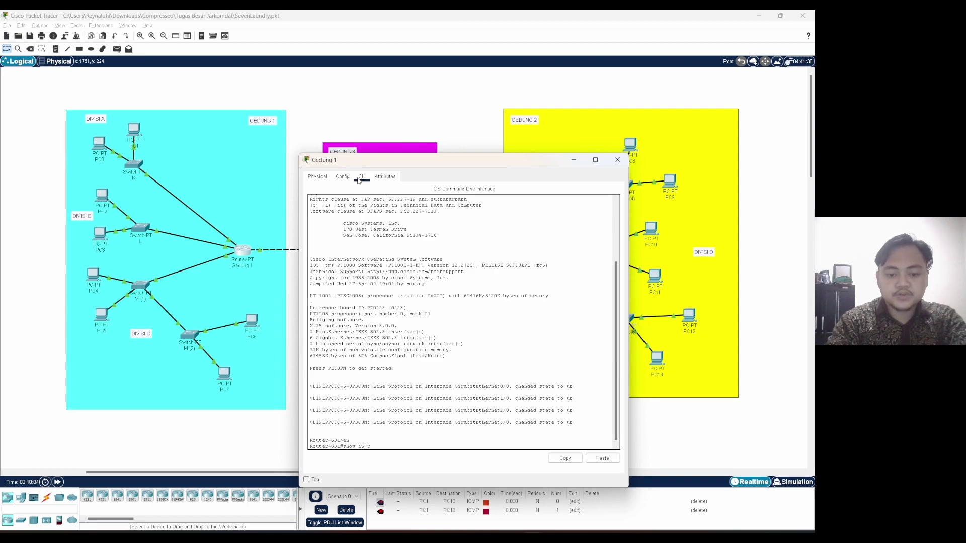
pyautogui.write('oute')
pyautogui.press('Return')
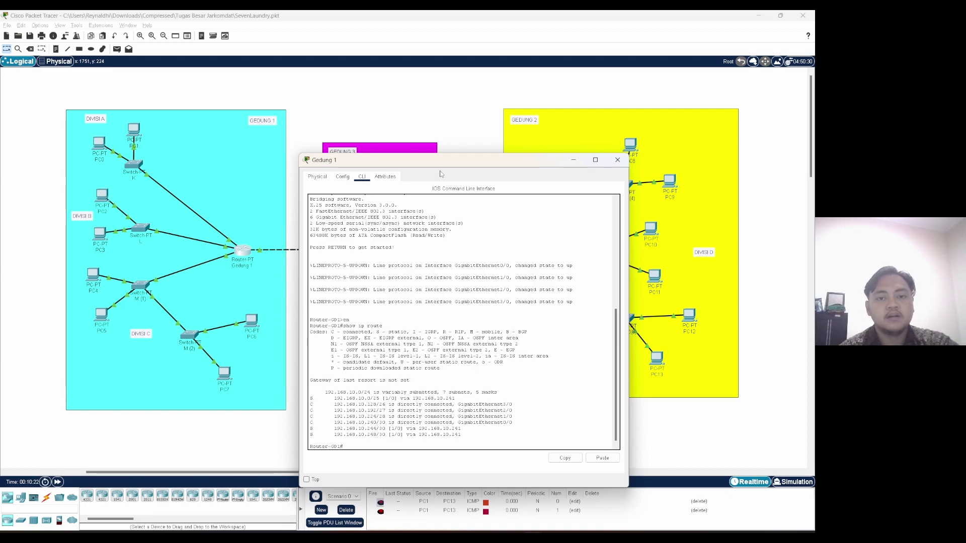
# - Compare the Gedung 1 router's routes with the topology behind its window and close the router window
pyautogui.moveTo(439, 167); pyautogui.dragTo(562, 158)
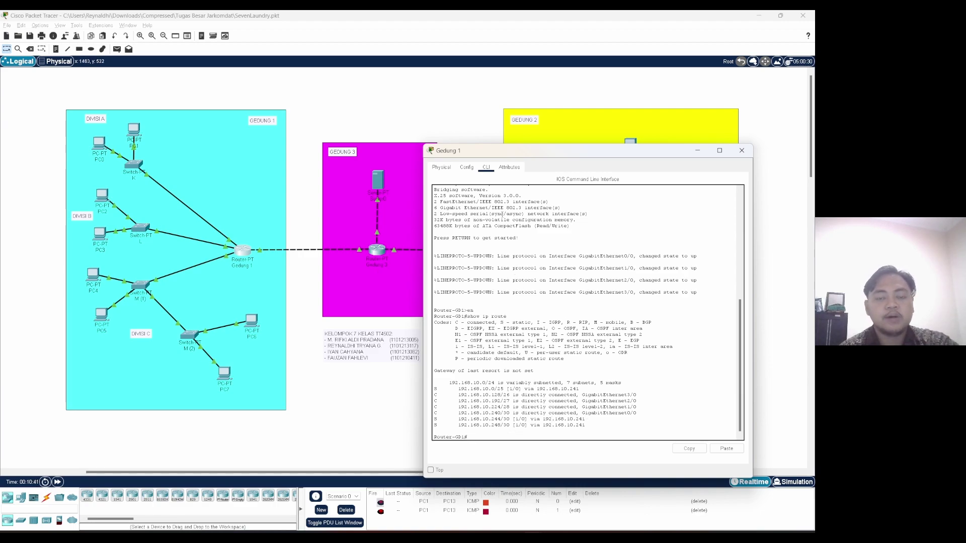
pyautogui.moveTo(485, 151); pyautogui.dragTo(562, 168)
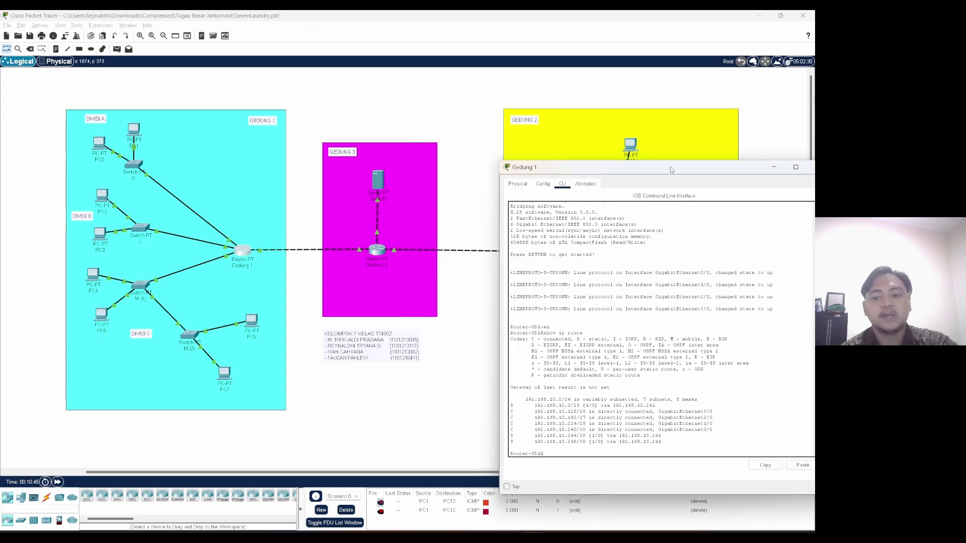
pyautogui.moveTo(671, 170); pyautogui.dragTo(556, 139)
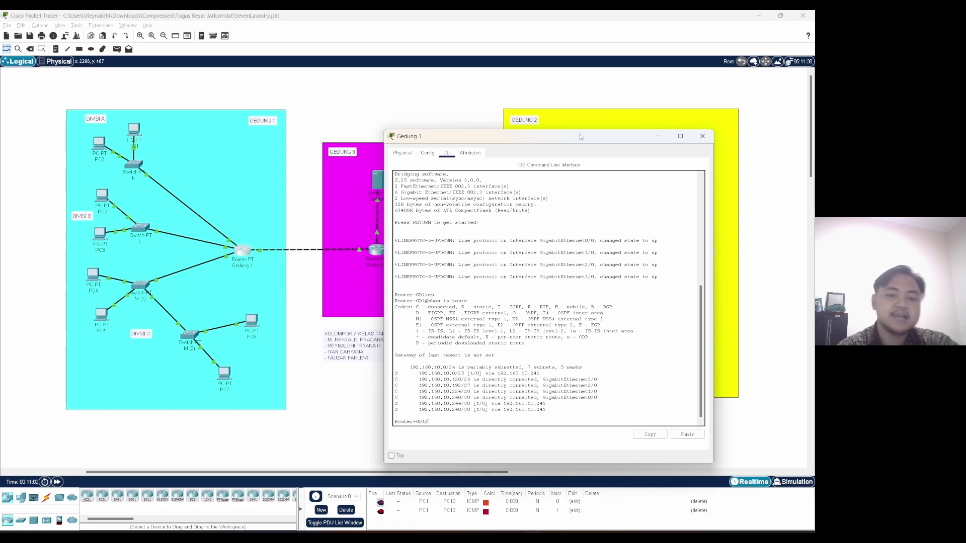
pyautogui.click(703, 140)
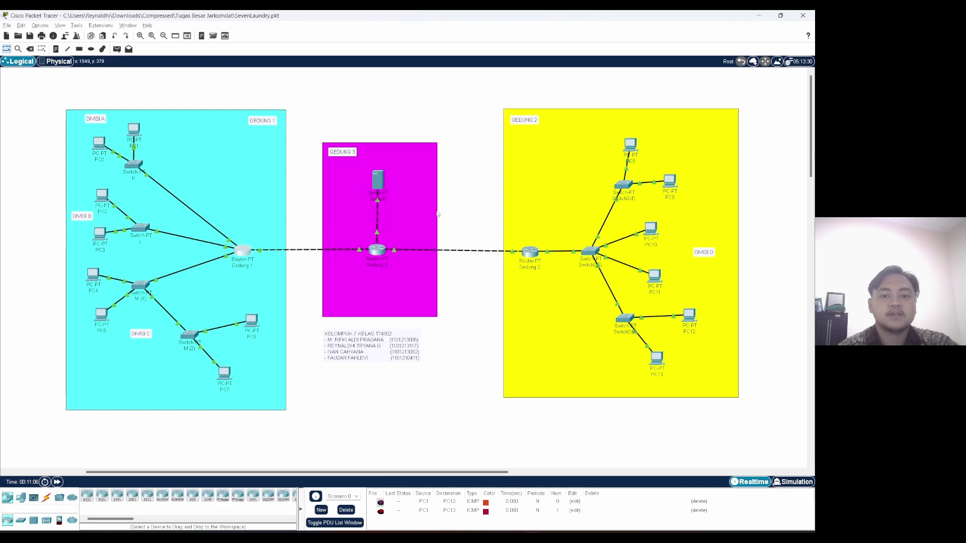
# - Enter privileged mode on the Gedung 3 router and display its routing table with show ip route
pyautogui.click(380, 250)
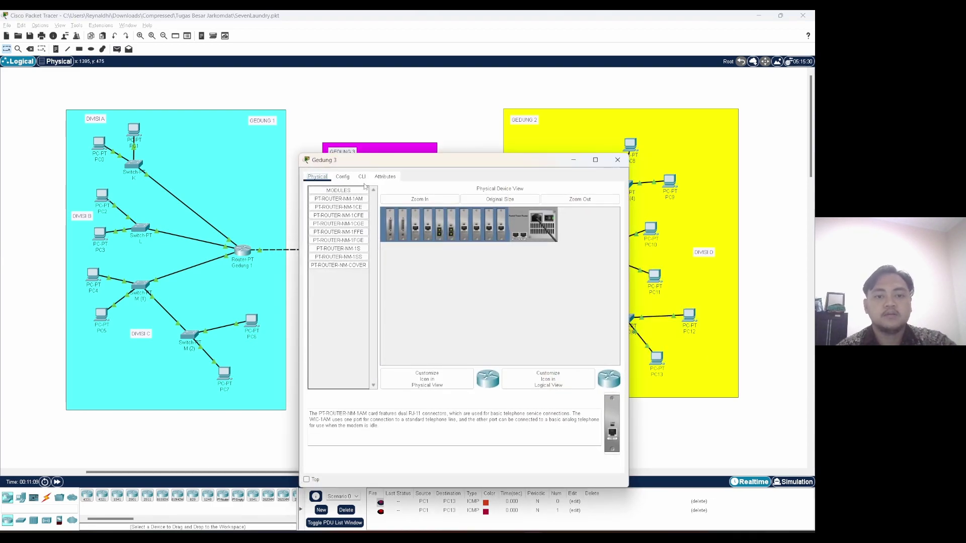
pyautogui.click(362, 177)
pyautogui.press('Return')
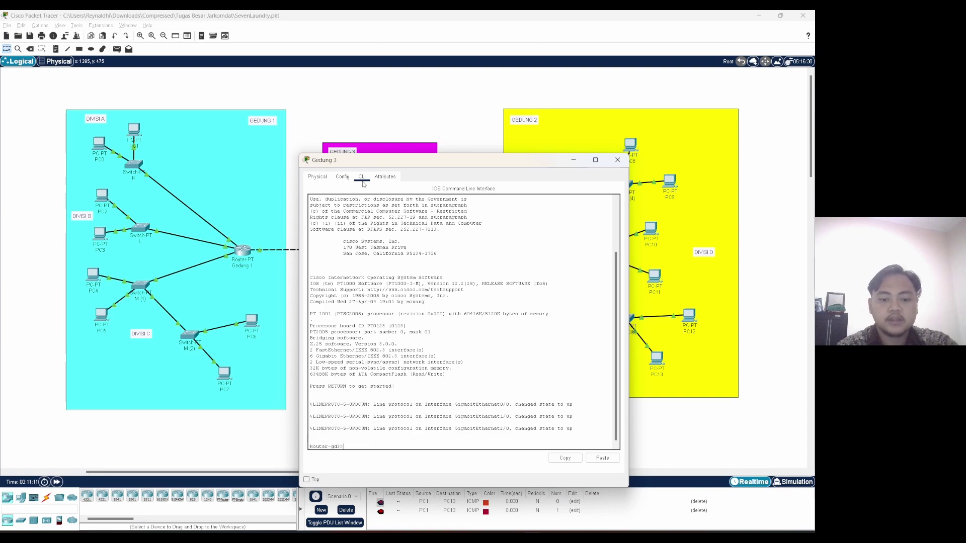
pyautogui.write('en')
pyautogui.press('Return')
pyautogui.write('show i')
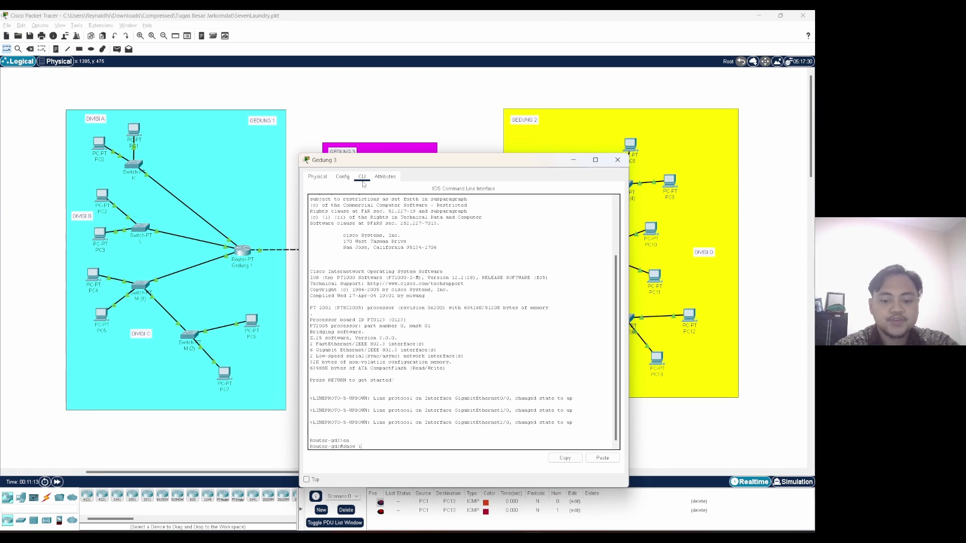
pyautogui.write('p route')
pyautogui.press('Return')
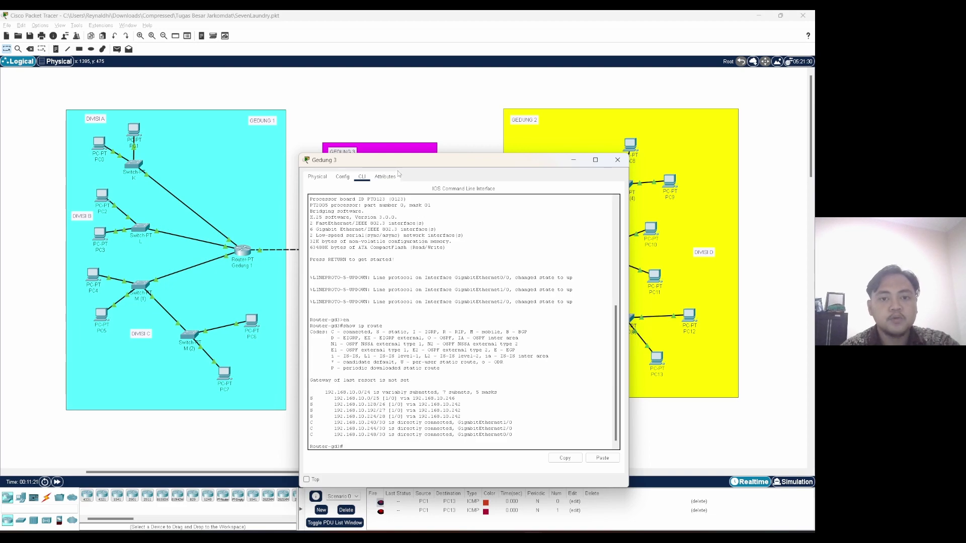
# - Compare the Gedung 3 router's routes with the topology behind its window and close the router window
pyautogui.moveTo(393, 166); pyautogui.dragTo(562, 172)
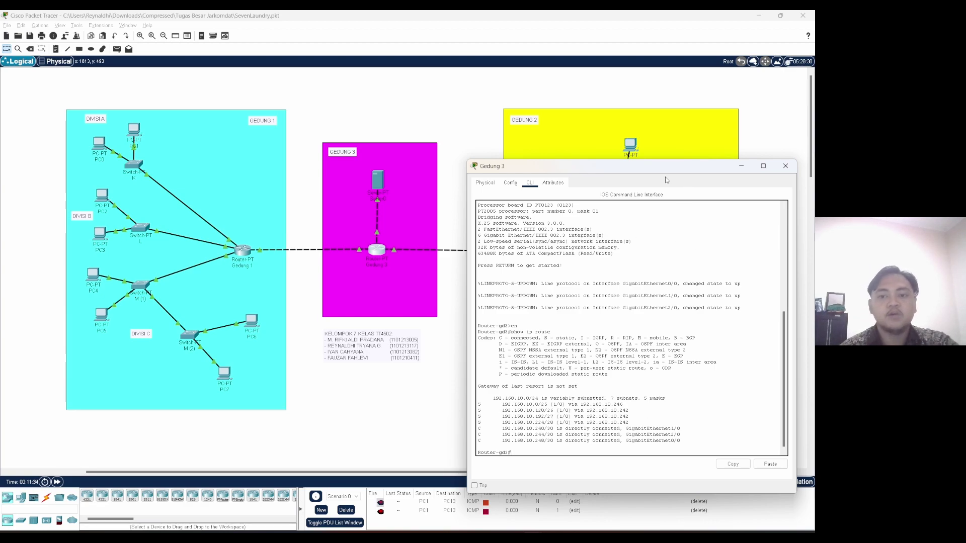
pyautogui.moveTo(648, 169); pyautogui.dragTo(500, 163)
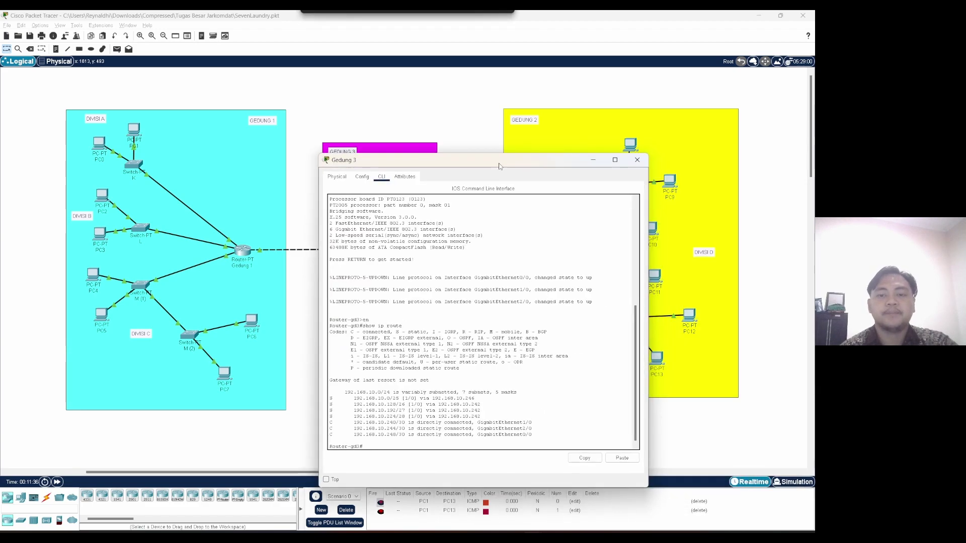
pyautogui.click(636, 160)
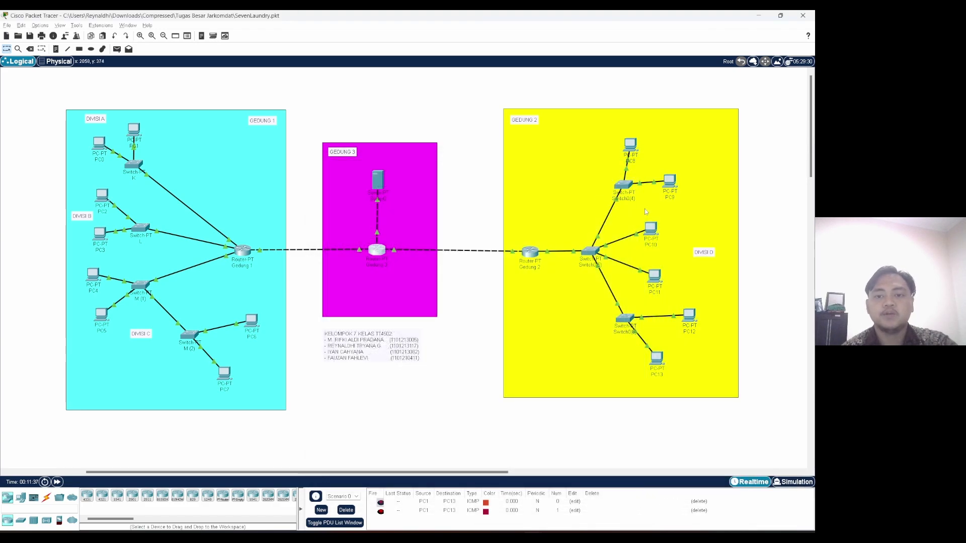
# - Run show ip route in privileged mode on the Gedung 2 router and examine the routes from 192.168.10.128/26 to 192.168.10.240/30
pyautogui.click(531, 254)
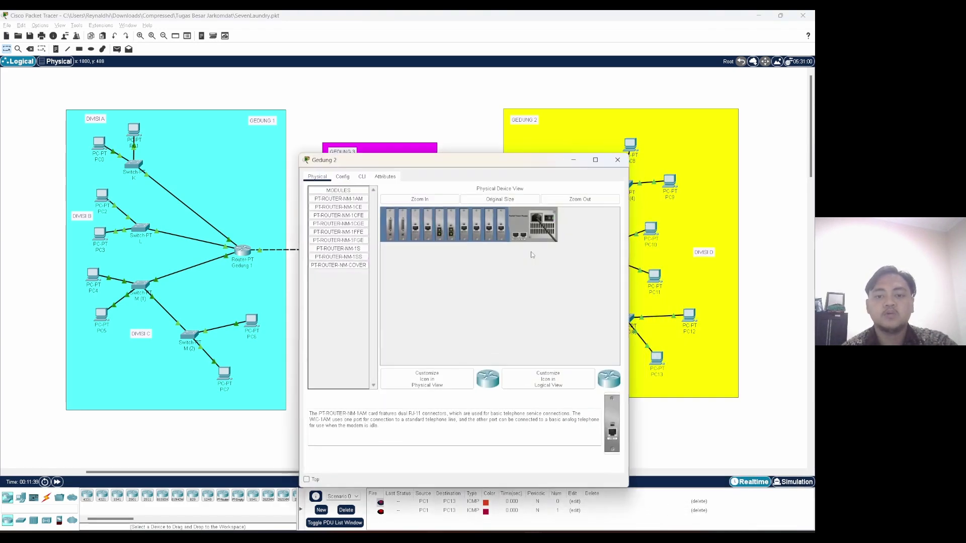
pyautogui.click(361, 179)
pyautogui.press('Return')
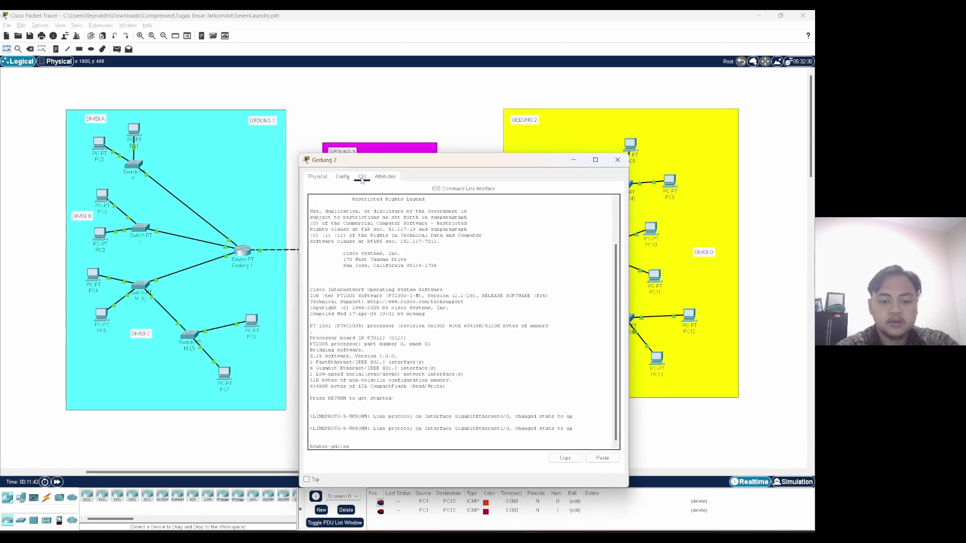
pyautogui.write('en')
pyautogui.press('Return')
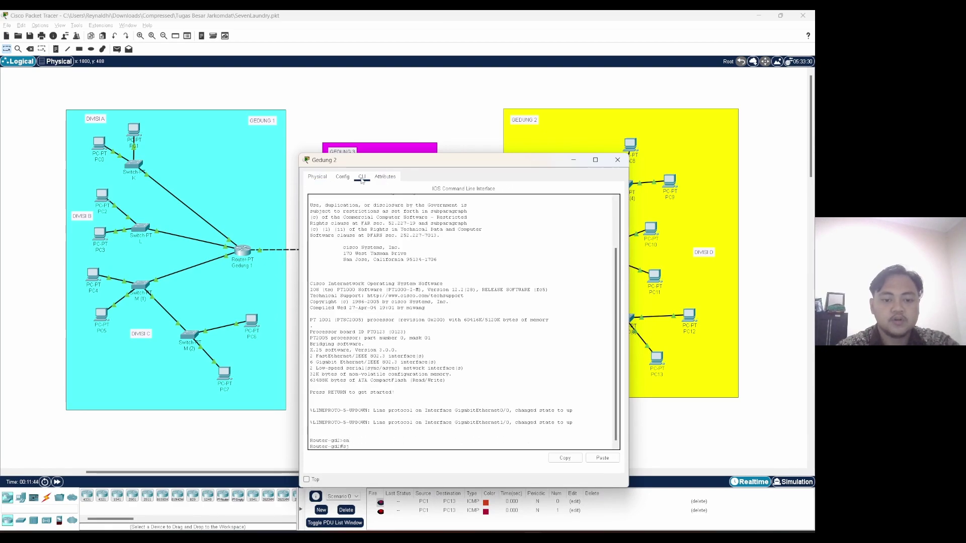
pyautogui.write('show ip')
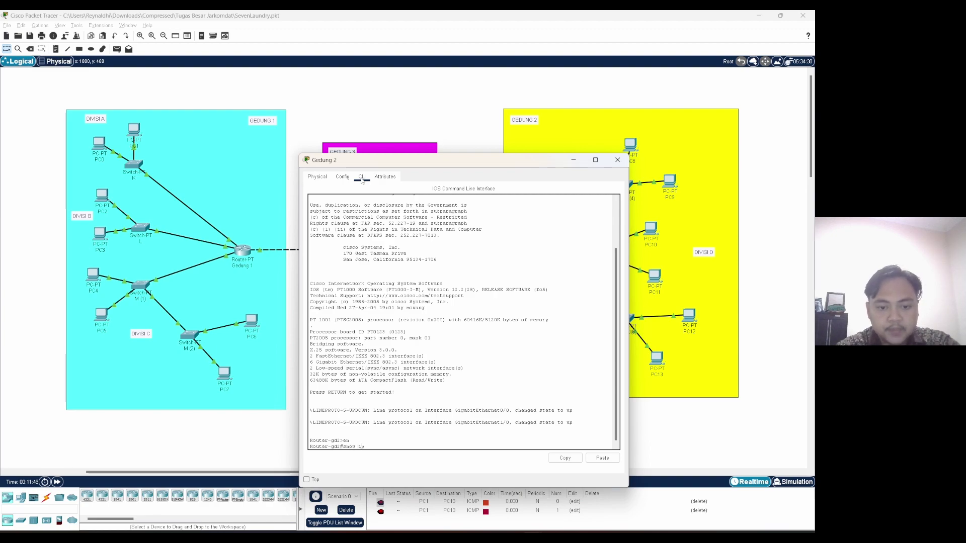
pyautogui.press('Tab')
pyautogui.write('r')
pyautogui.press('BackSpace')
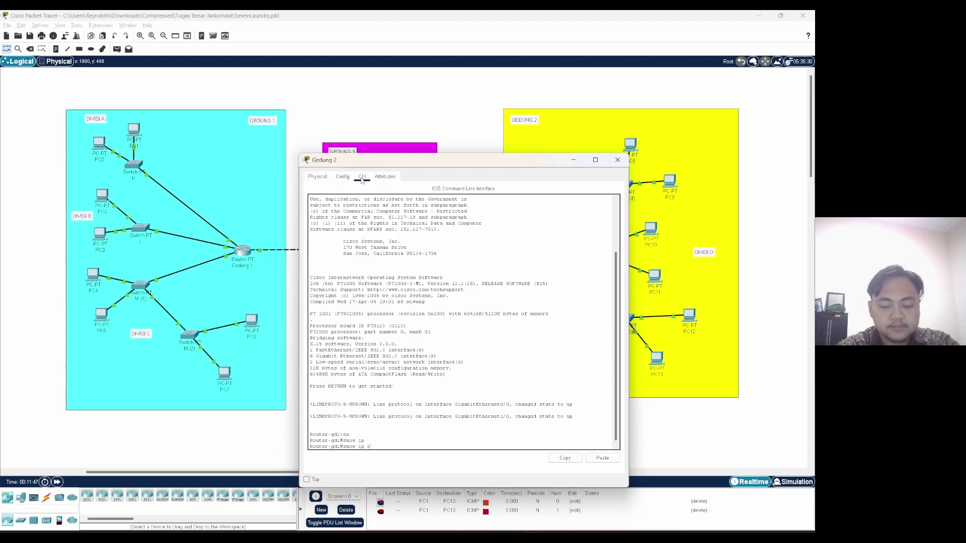
pyautogui.write('oute')
pyautogui.press('Return')
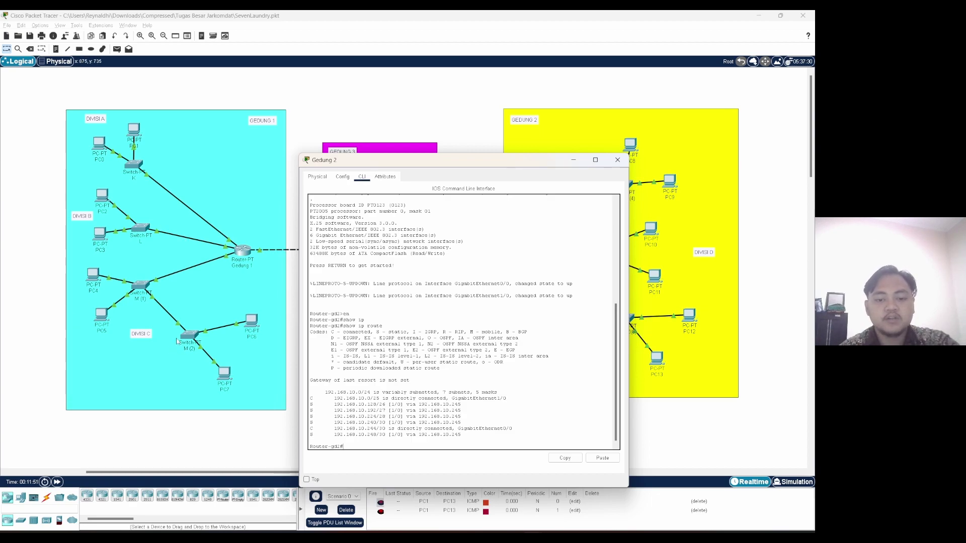
pyautogui.moveTo(333, 404); pyautogui.dragTo(469, 423)
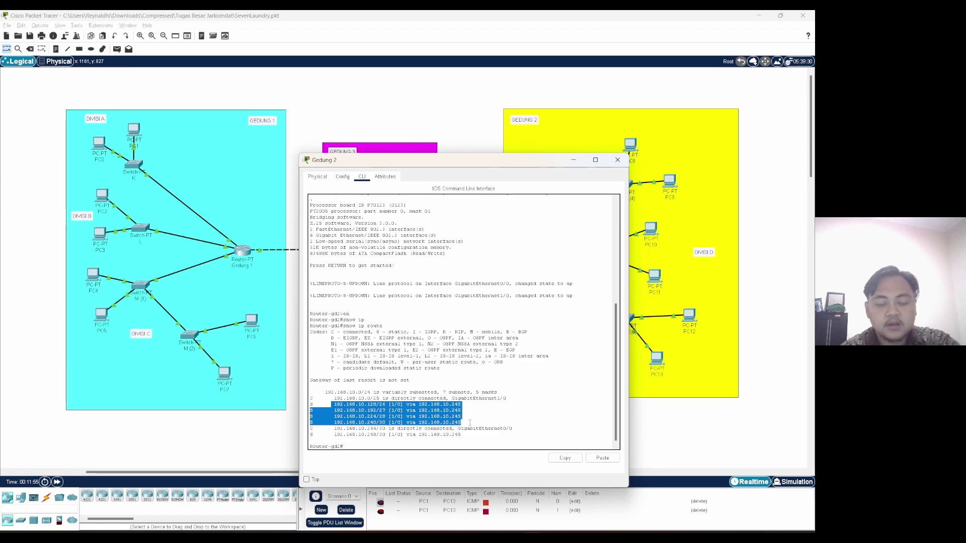
pyautogui.click(464, 423)
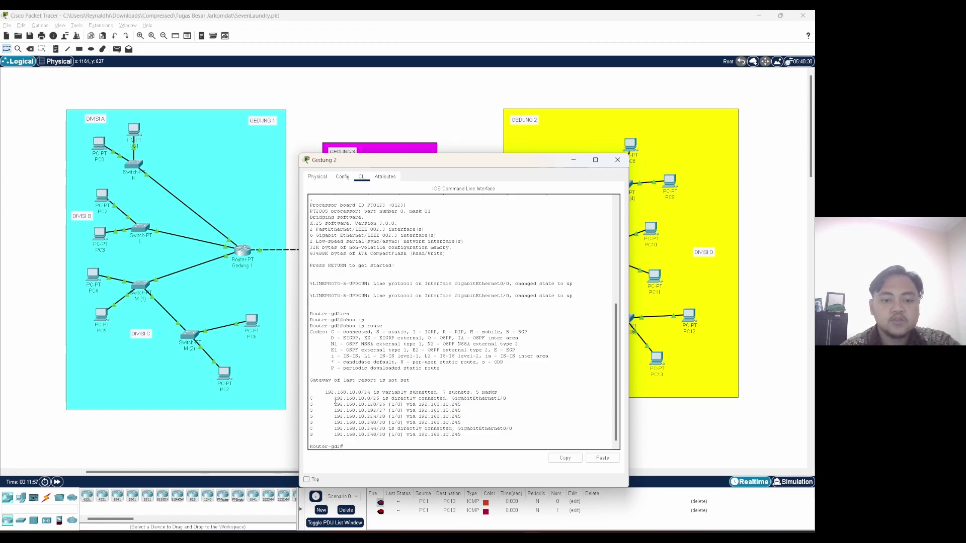
# - Examine the Gedung 2 router's routing entries and their next hop 192.168.10.245, from network 192.168.10.0/25 to 192.168.10.240/30
pyautogui.moveTo(310, 398); pyautogui.dragTo(462, 405)
pyautogui.click(412, 409)
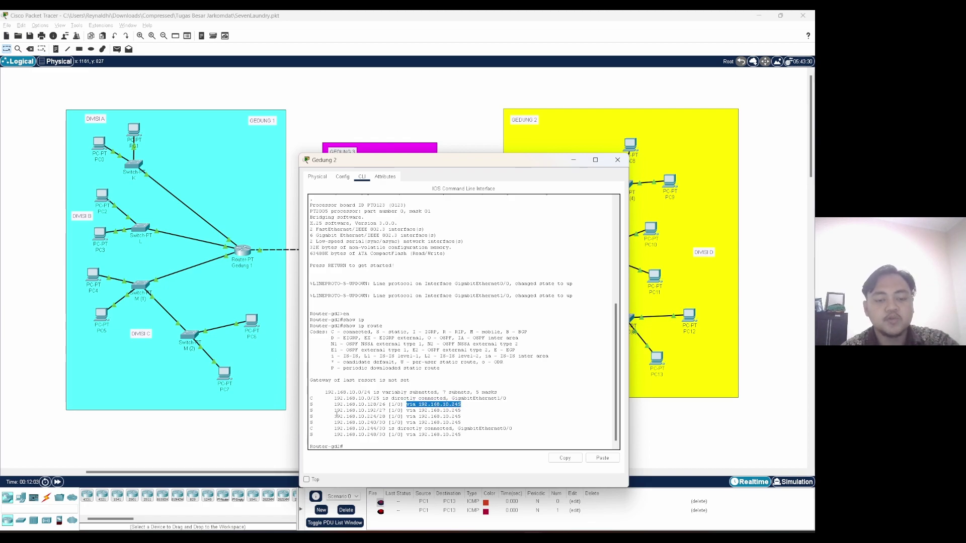
pyautogui.moveTo(336, 414); pyautogui.dragTo(462, 417)
pyautogui.click(462, 417)
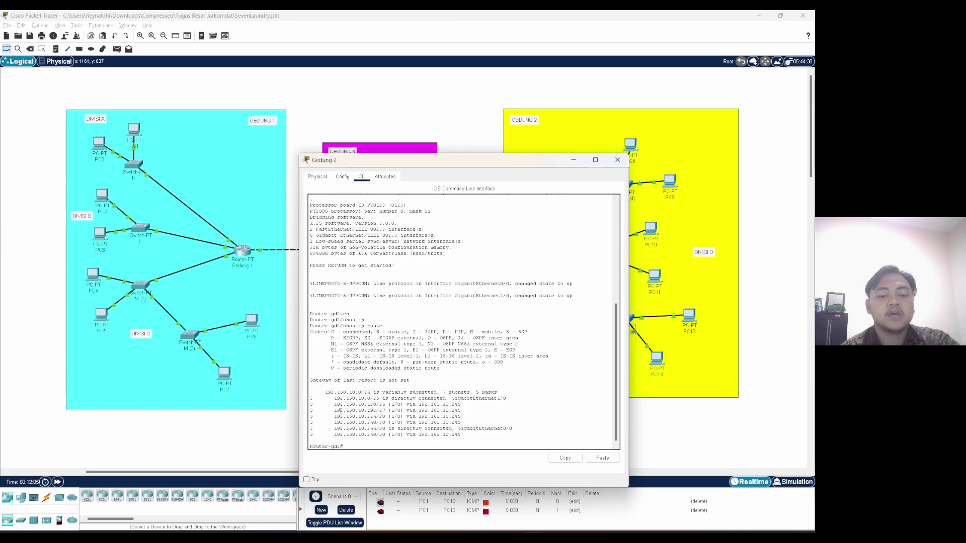
pyautogui.moveTo(332, 422); pyautogui.dragTo(409, 423)
pyautogui.click(407, 423)
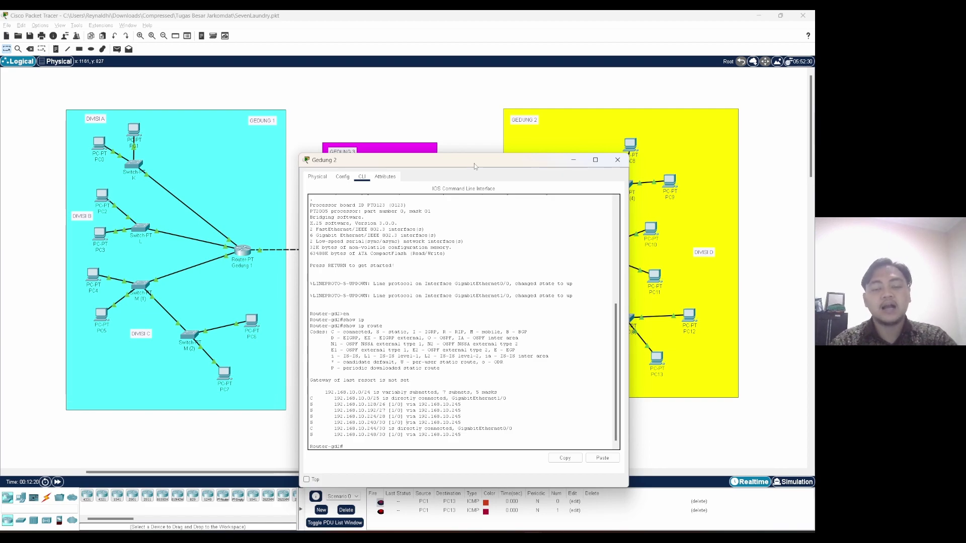
# - Compare the Gedung 2 router's routes with the topology behind its window and close the router window
pyautogui.moveTo(499, 163); pyautogui.dragTo(677, 119)
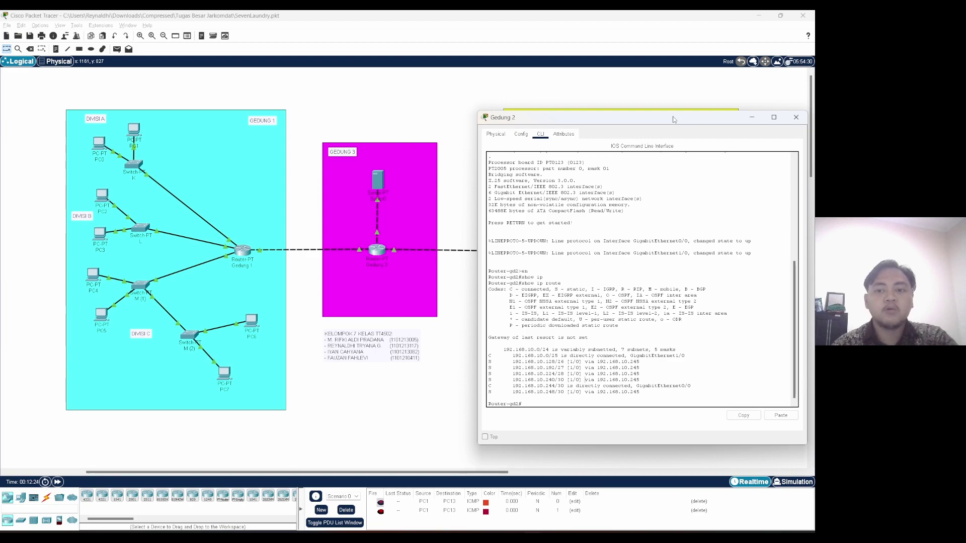
pyautogui.moveTo(677, 120); pyautogui.dragTo(379, 144)
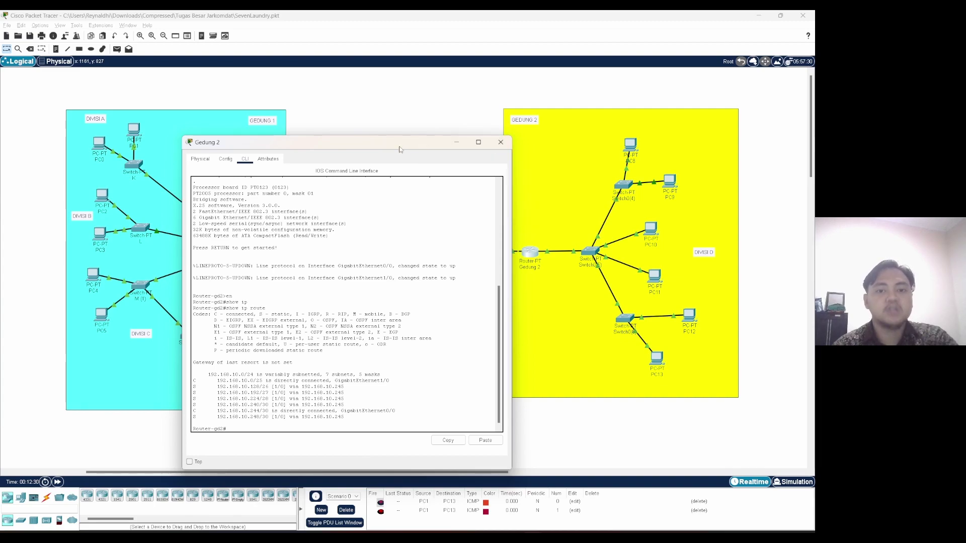
pyautogui.moveTo(401, 147); pyautogui.dragTo(501, 109)
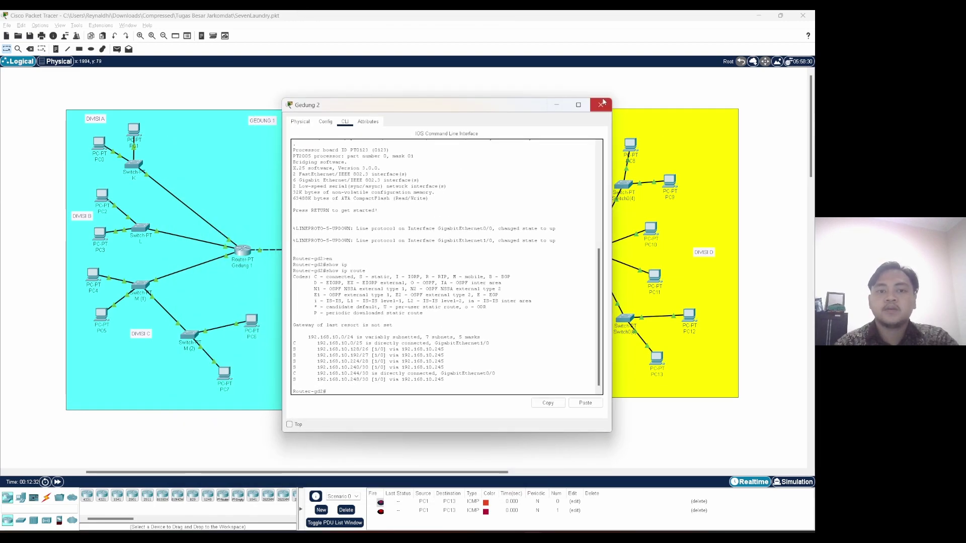
pyautogui.click(600, 104)
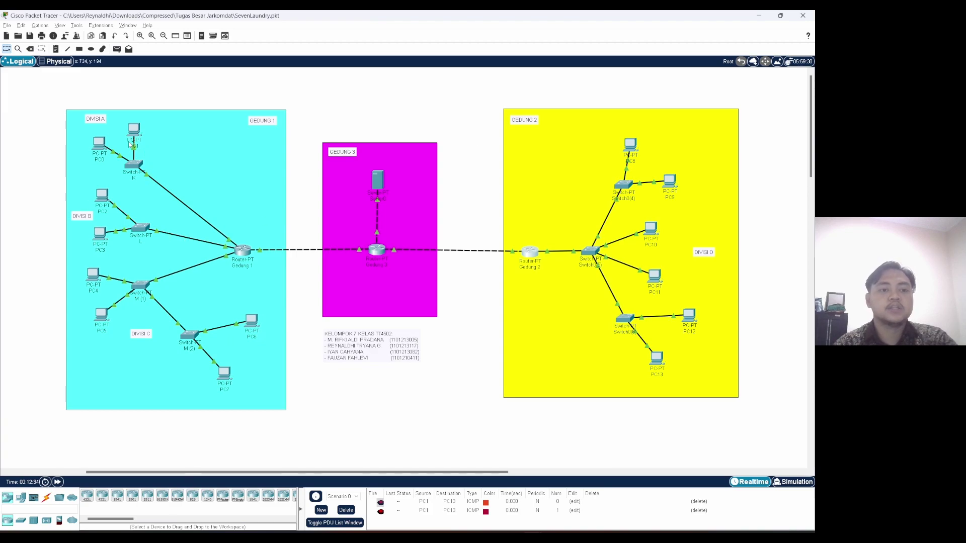
# - Run show mac add in privileged mode on switch K in Divisi A, review its MAC address table, and close the switch window
pyautogui.moveTo(136, 168)
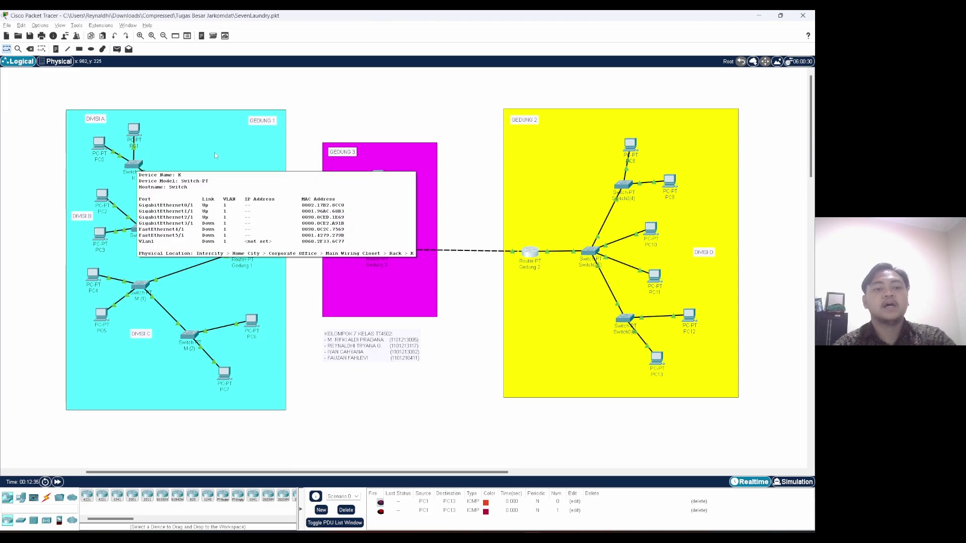
pyautogui.click(136, 168)
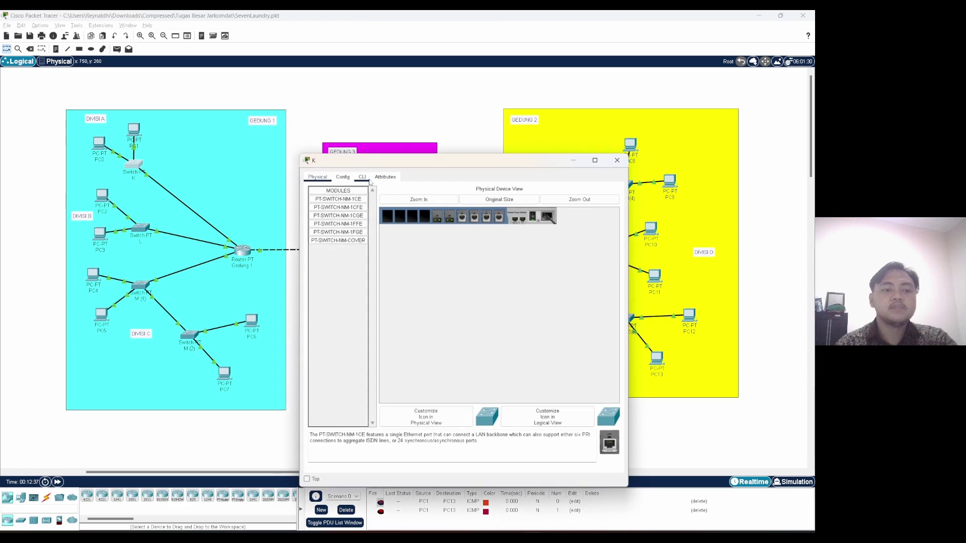
pyautogui.click(360, 179)
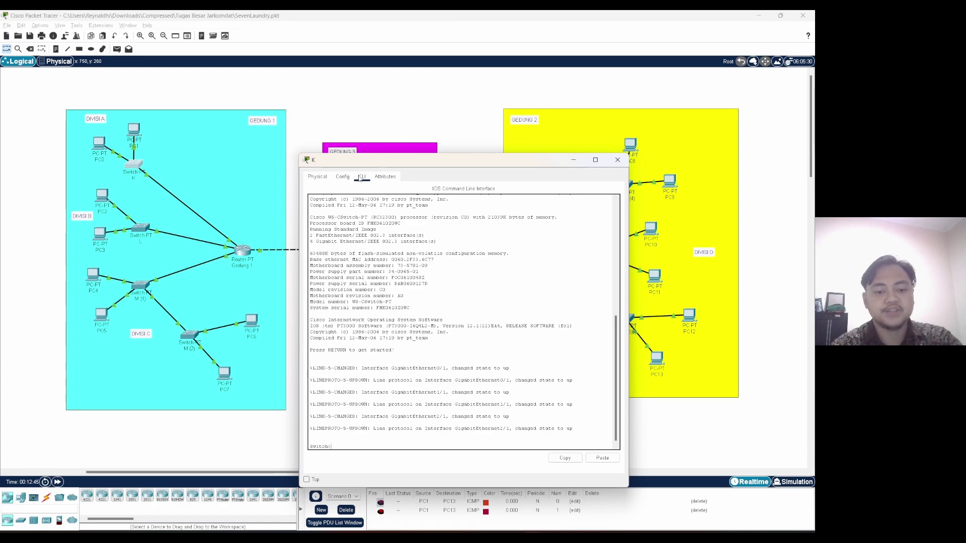
pyautogui.write('en')
pyautogui.press('Return')
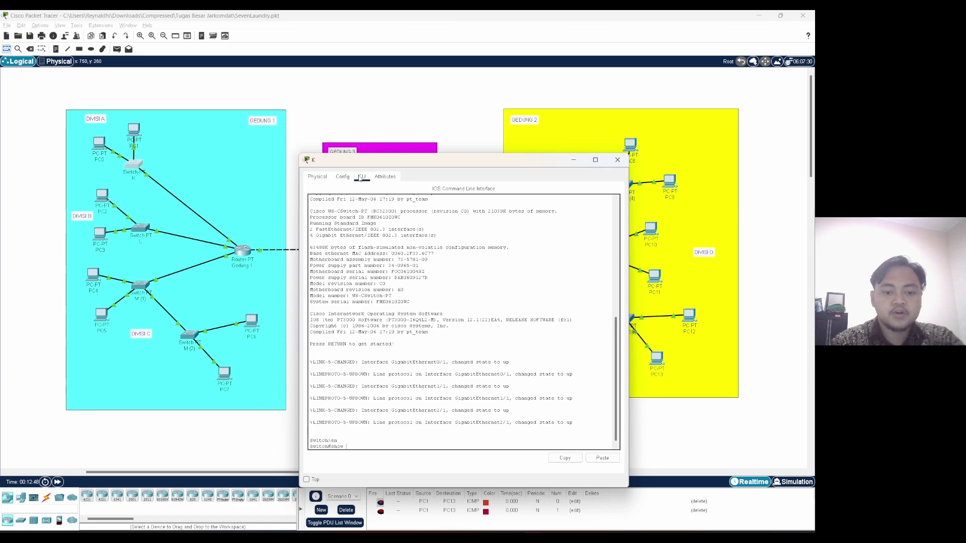
pyautogui.write('show mac add')
pyautogui.press('Return')
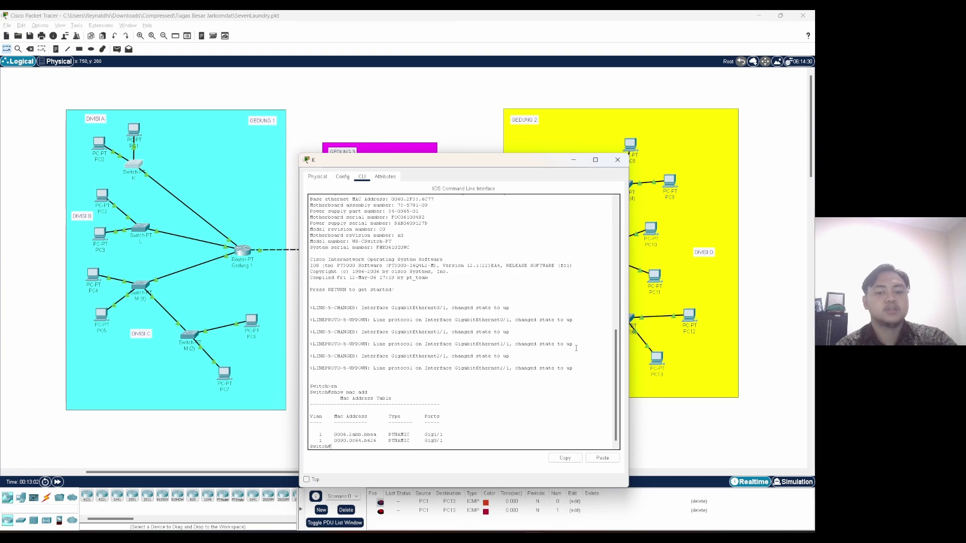
pyautogui.click(618, 160)
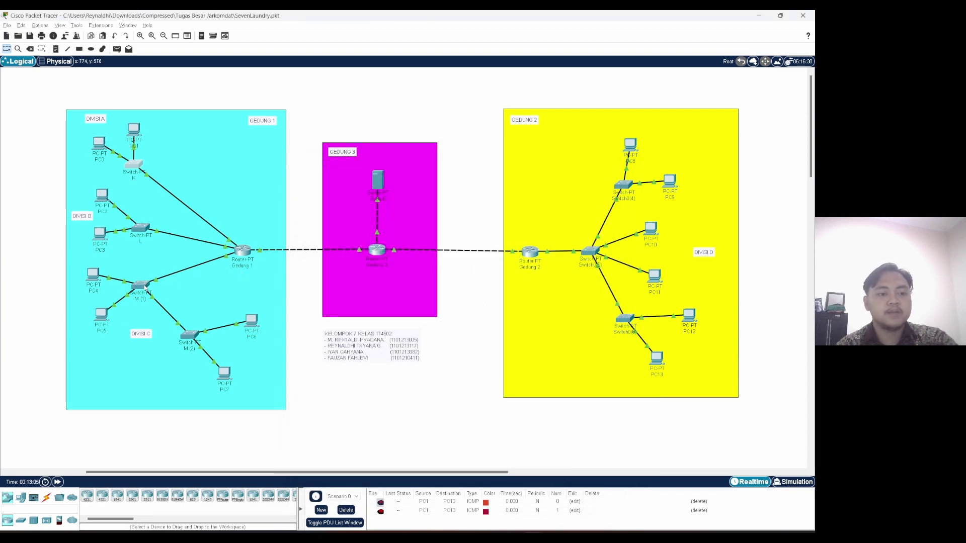
# - Display the MAC address table of switch M (1) in Divisi C with show mac add in privileged mode, then close its window
pyautogui.click(141, 286)
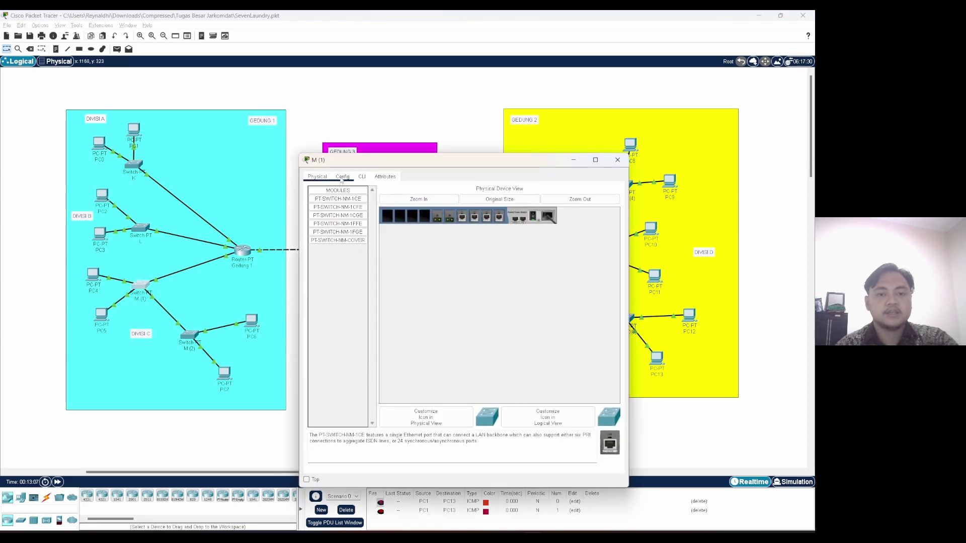
pyautogui.click(362, 176)
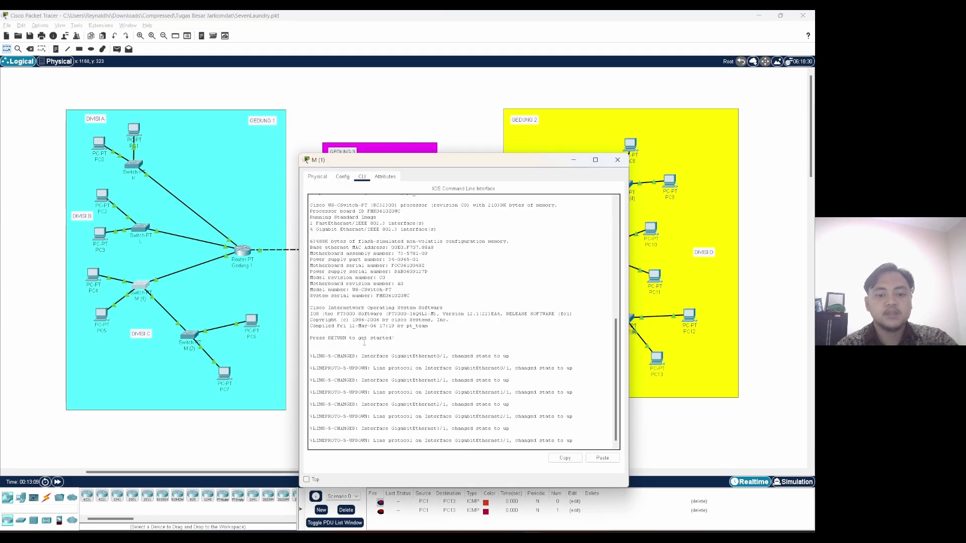
pyautogui.press('Return')
pyautogui.write('en')
pyautogui.press('Return')
pyautogui.write('sho')
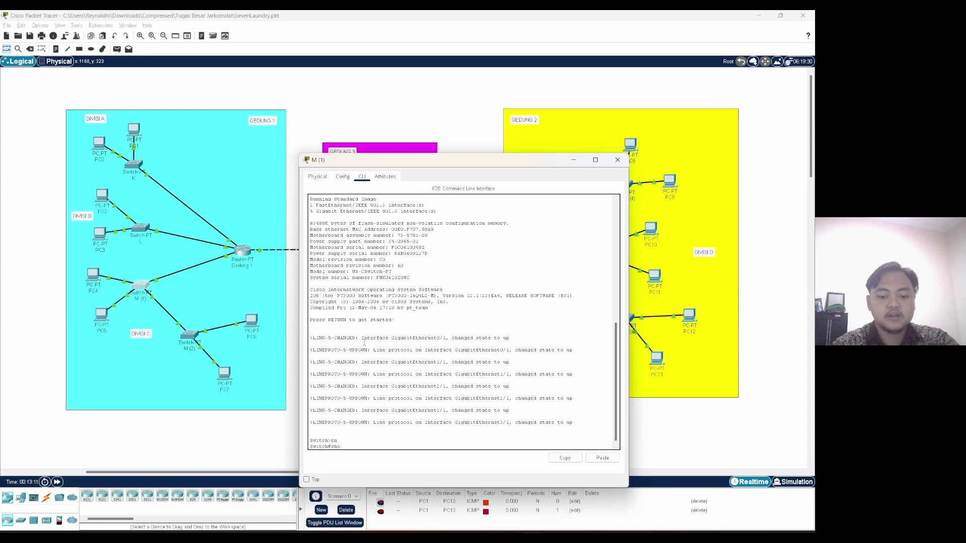
pyautogui.write('w mac add')
pyautogui.press('Return')
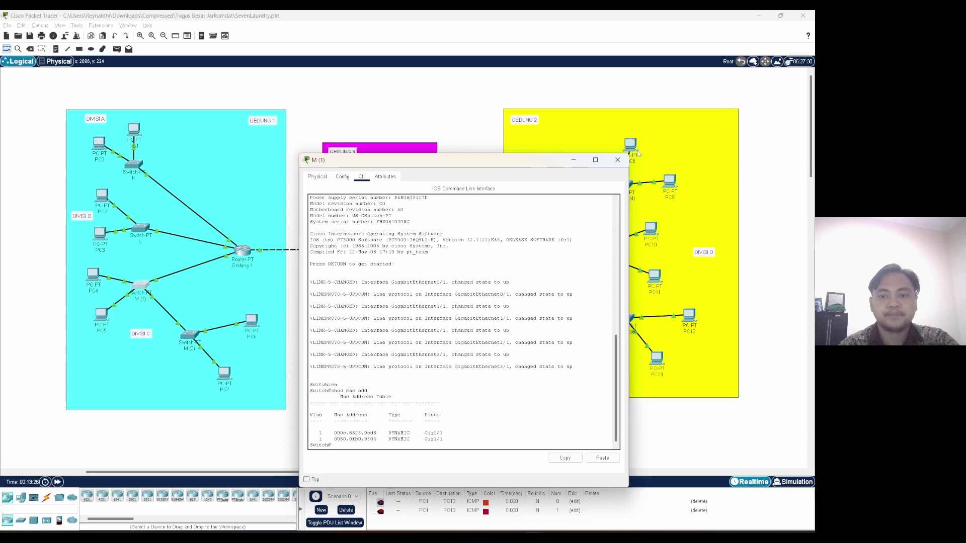
pyautogui.click(617, 160)
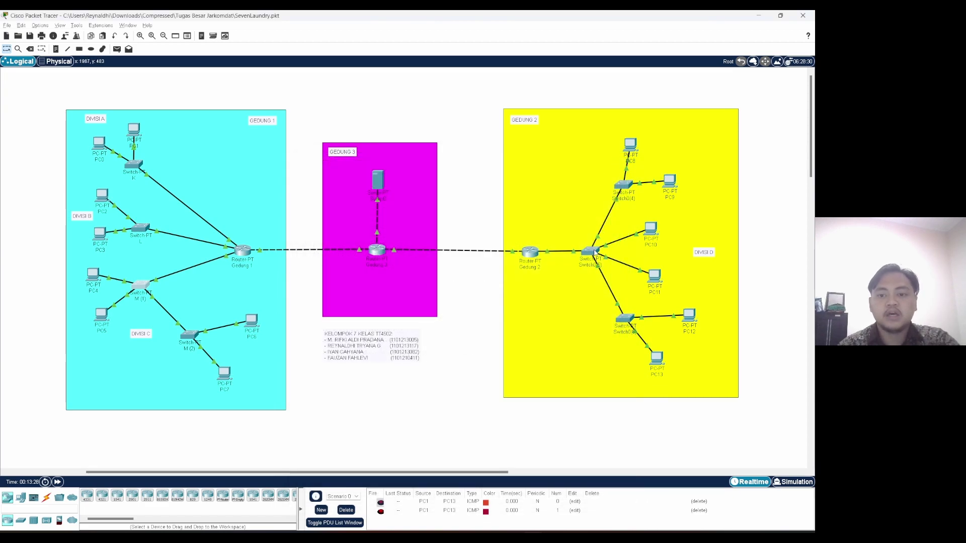
# - Enter privileged mode on Gedung 2's central switch, the one linked to the router, and display its MAC address table with show mac add
pyautogui.click(591, 253)
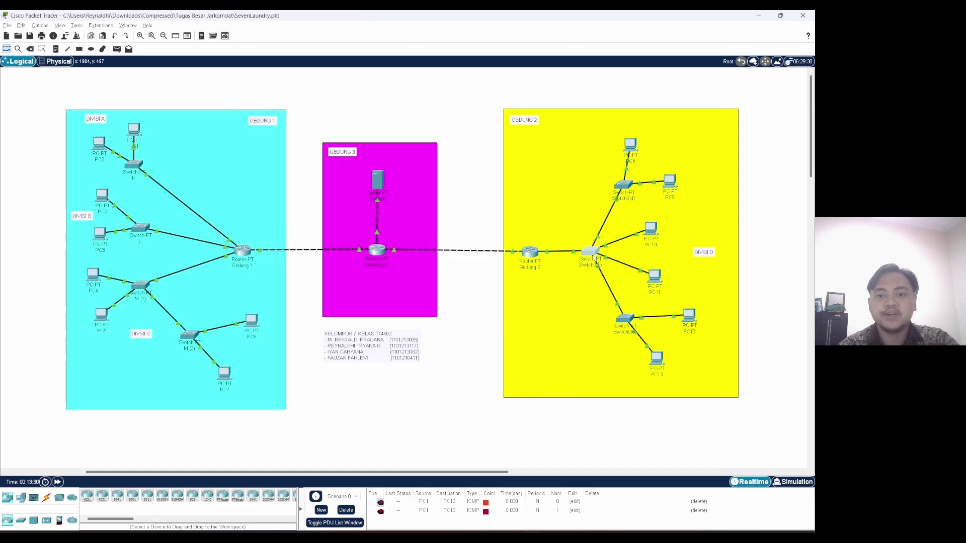
pyautogui.click(361, 176)
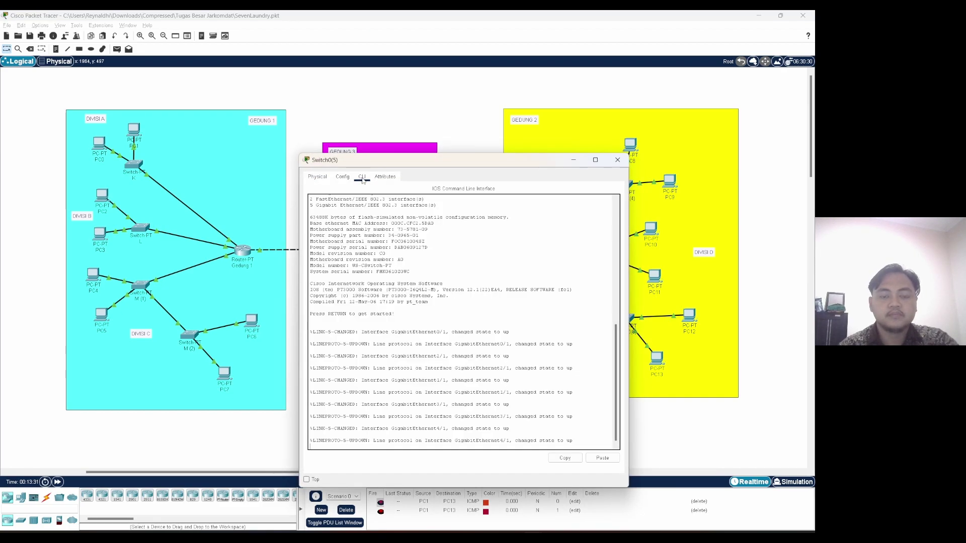
pyautogui.press('Return')
pyautogui.write('en')
pyautogui.press('Return')
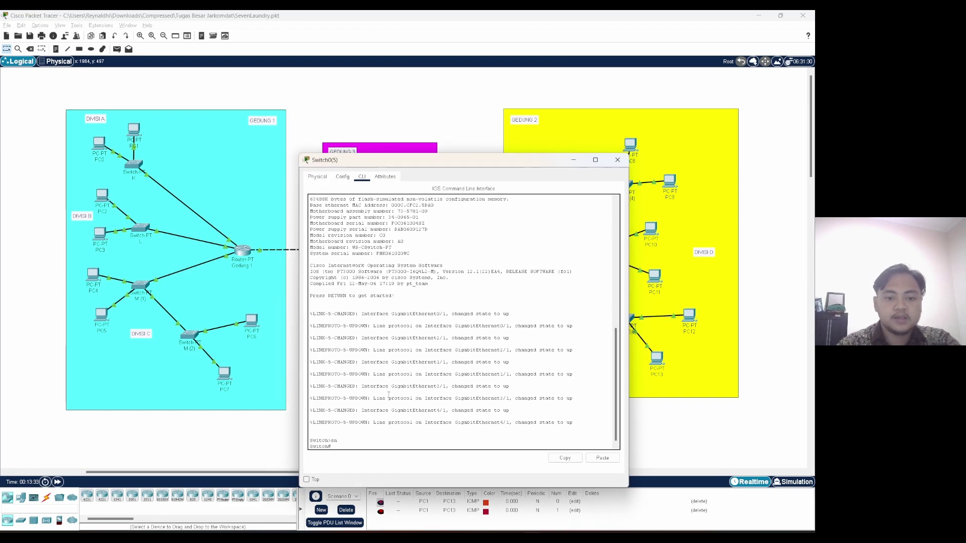
pyautogui.write('show mac')
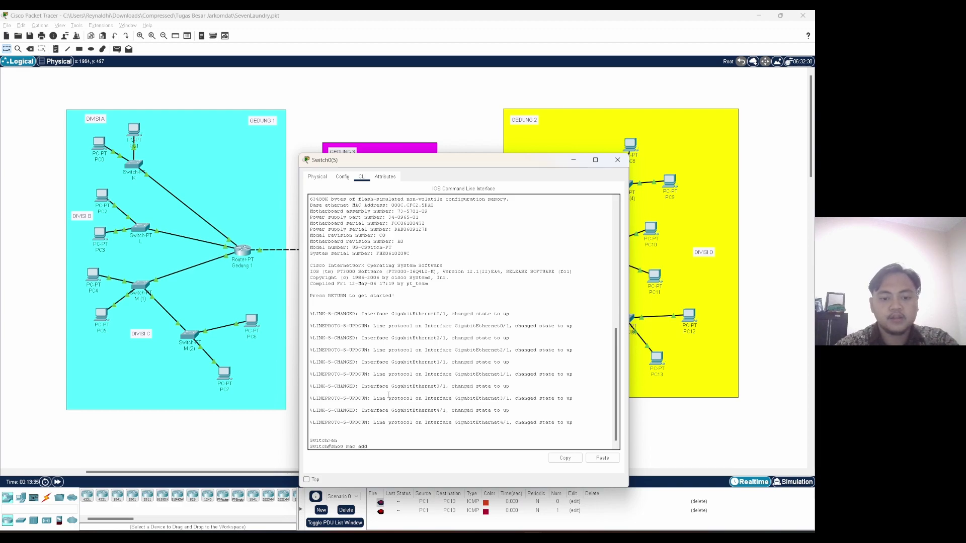
pyautogui.write(' add')
pyautogui.press('Return')
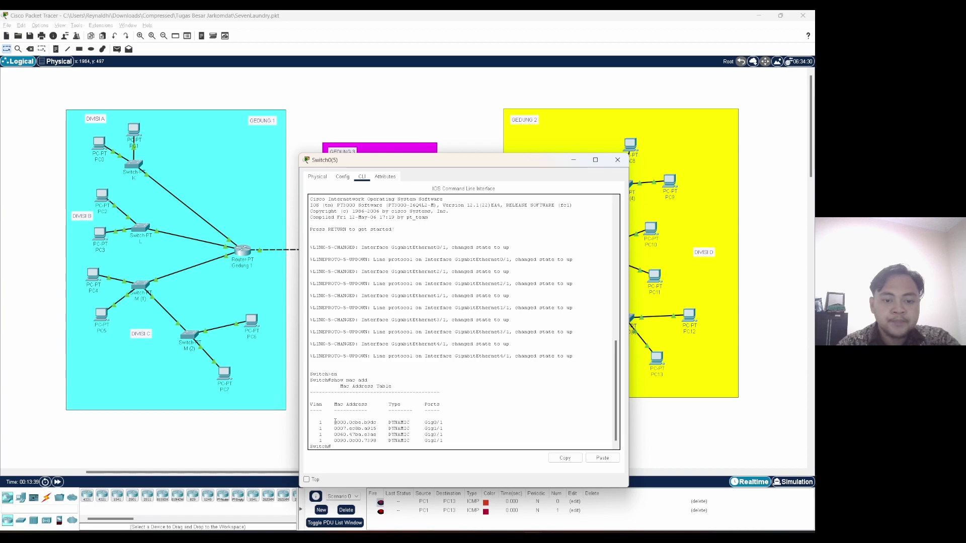
# - Examine the MAC addresses and ports in the Gedung 2 central switch's table and close the switch window
pyautogui.moveTo(335, 422); pyautogui.dragTo(431, 423)
pyautogui.click(460, 428)
pyautogui.click(362, 434)
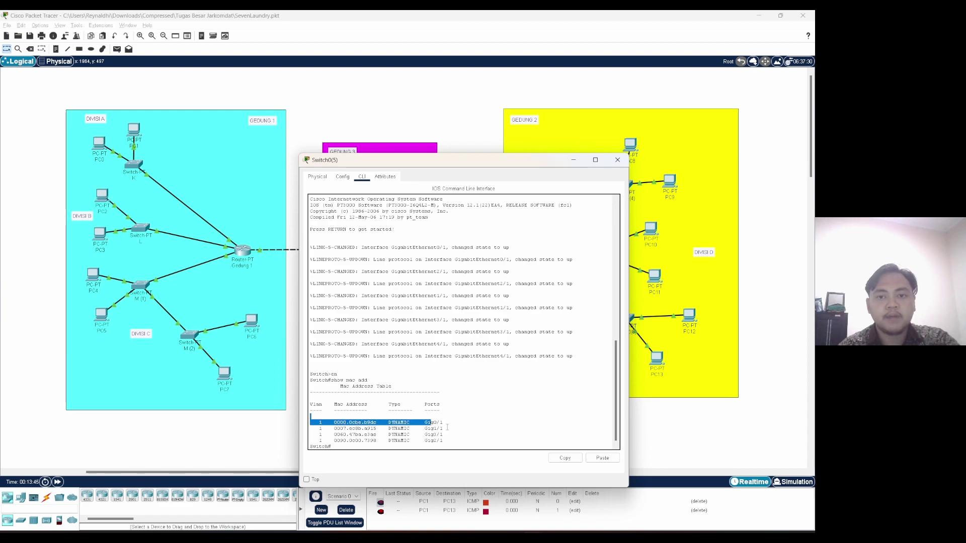
pyautogui.click(447, 427)
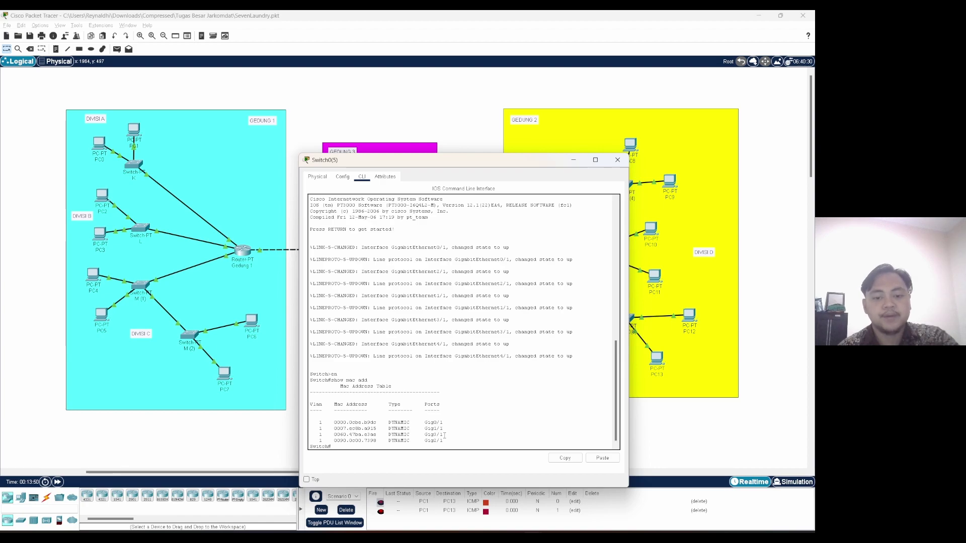
pyautogui.moveTo(444, 436); pyautogui.dragTo(309, 415)
pyautogui.click(354, 427)
pyautogui.click(446, 442)
pyautogui.click(336, 418)
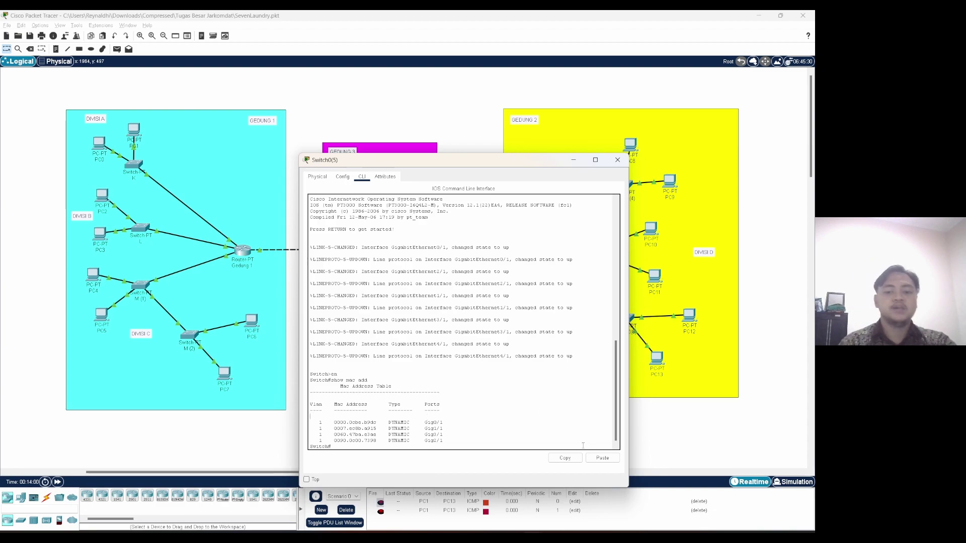
pyautogui.click(566, 457)
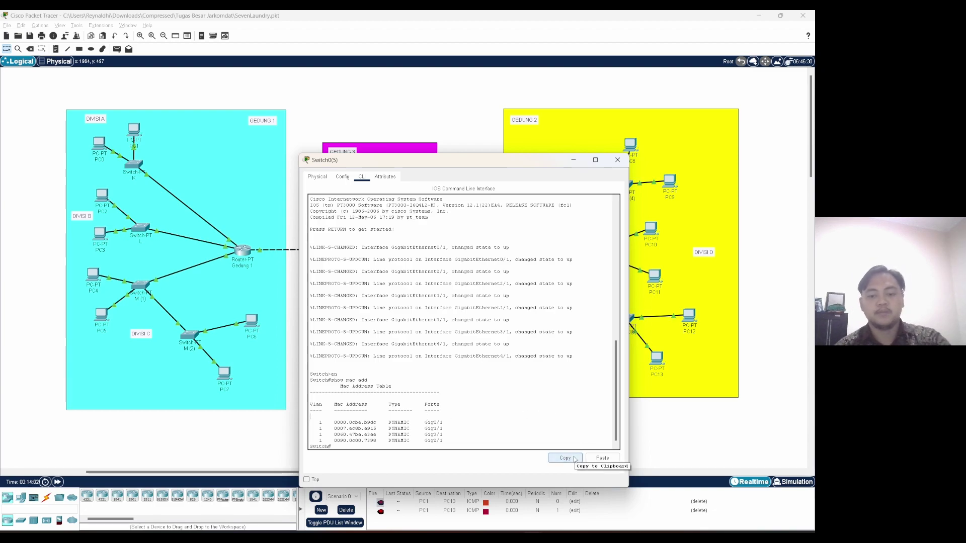
pyautogui.click(617, 160)
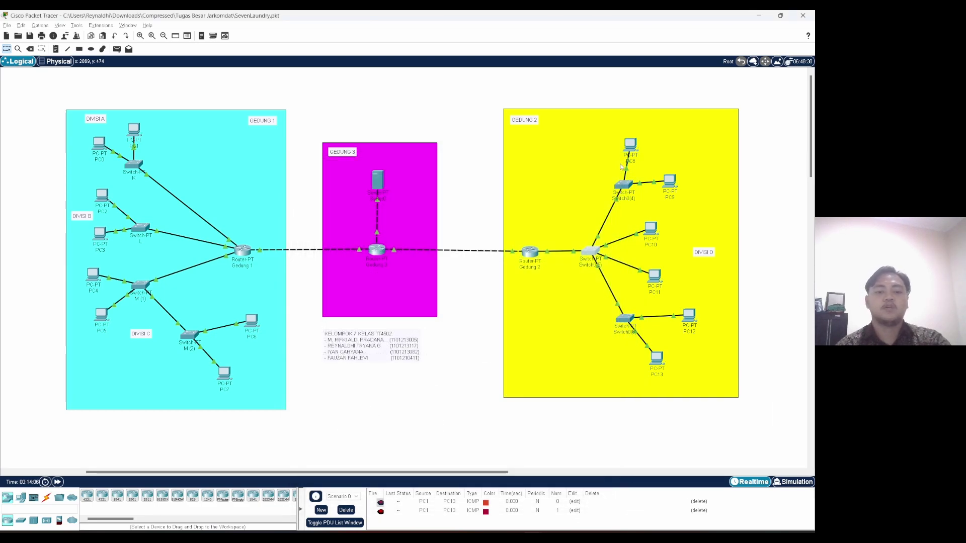